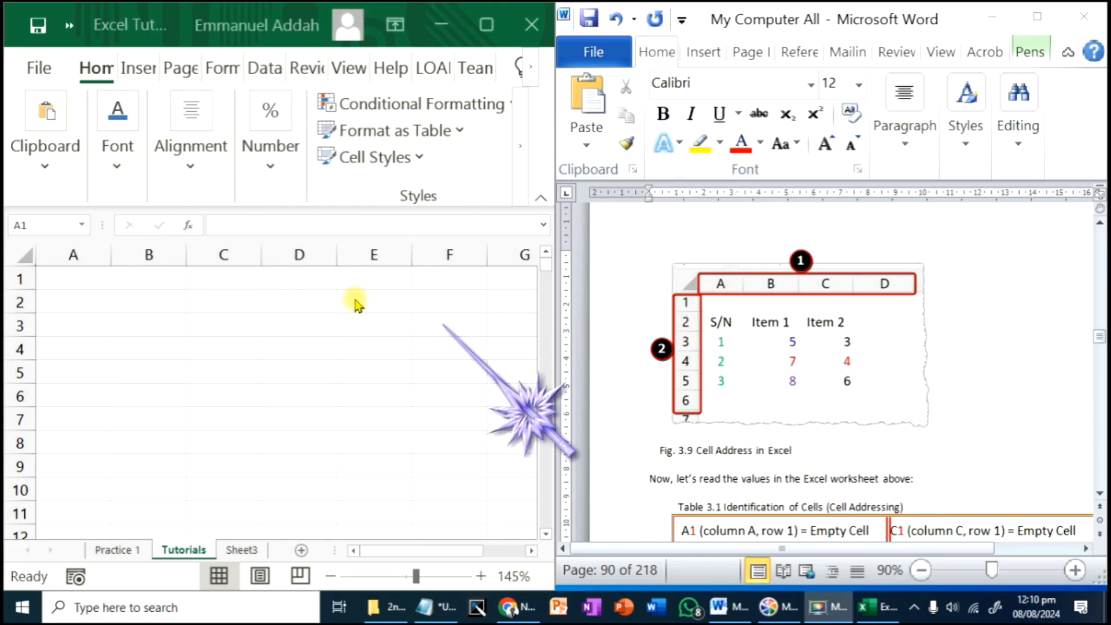
Enter the headers S/N, Item 1 and Item 2 in cells A2, B2 and C2.
{"action": "left_click", "coordinate": [82, 287]}
{"action": "left_click", "coordinate": [84, 306]}
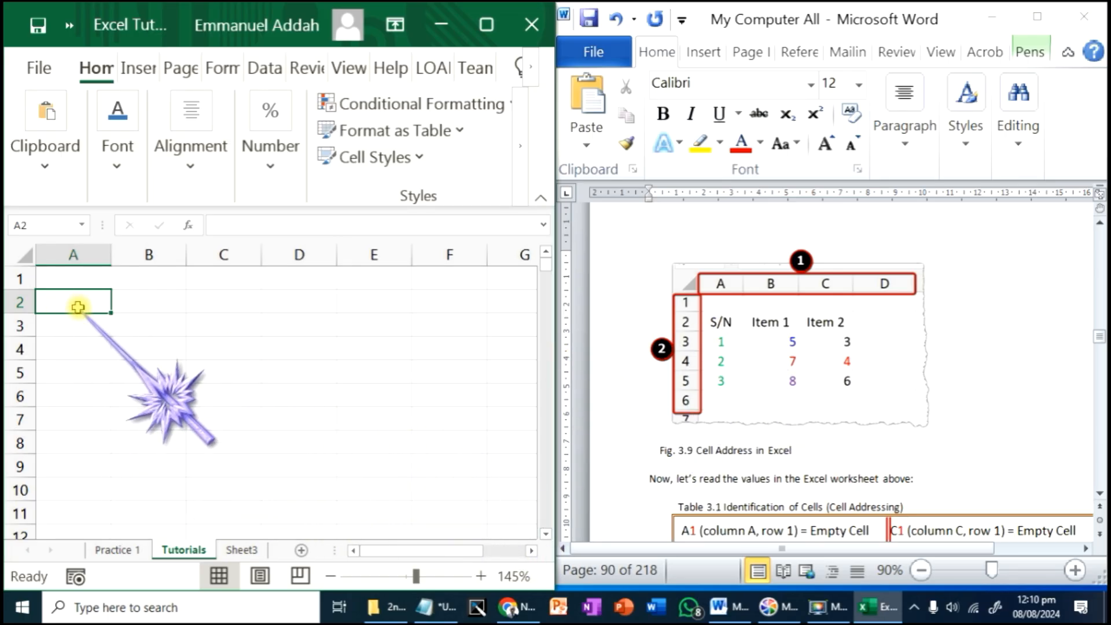
{"action": "type", "text": "S/N"}
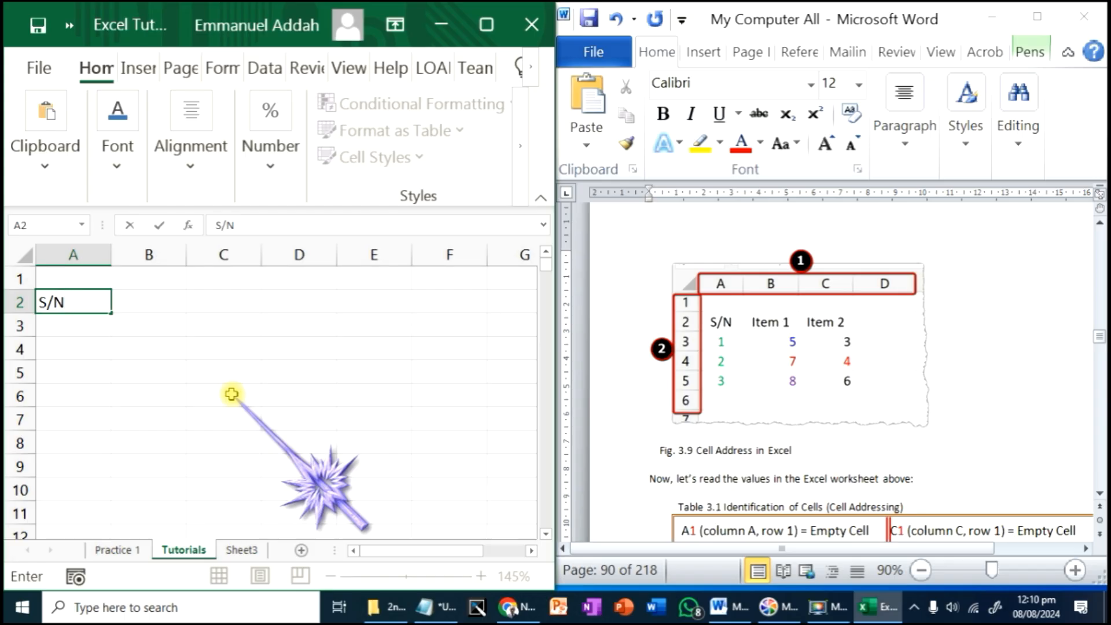
{"action": "key", "text": "Tab"}
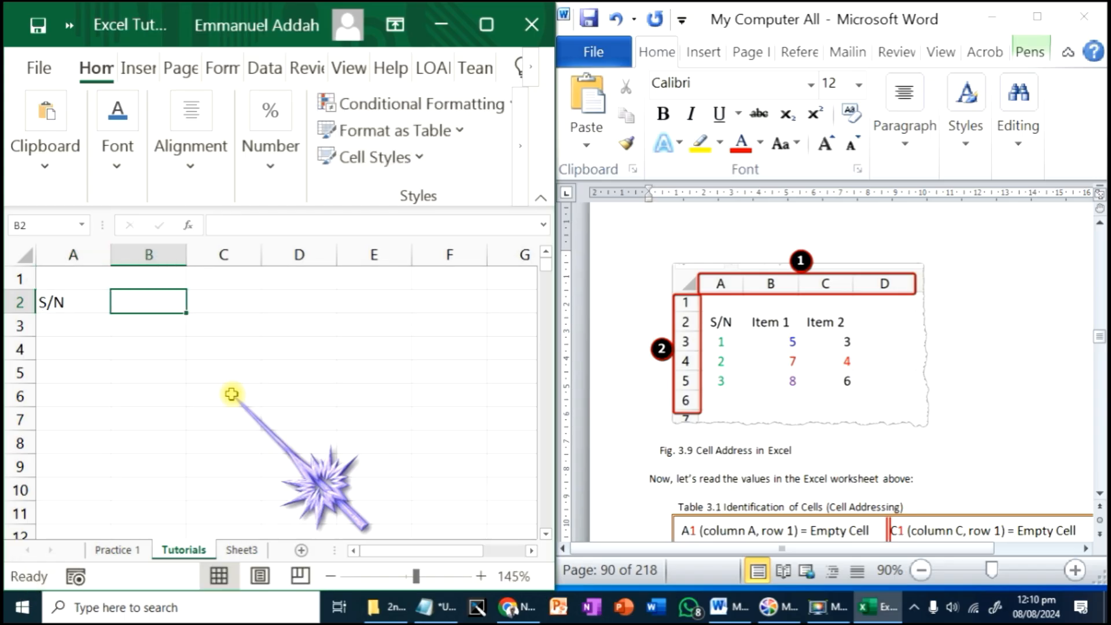
{"action": "type", "text": "Item "}
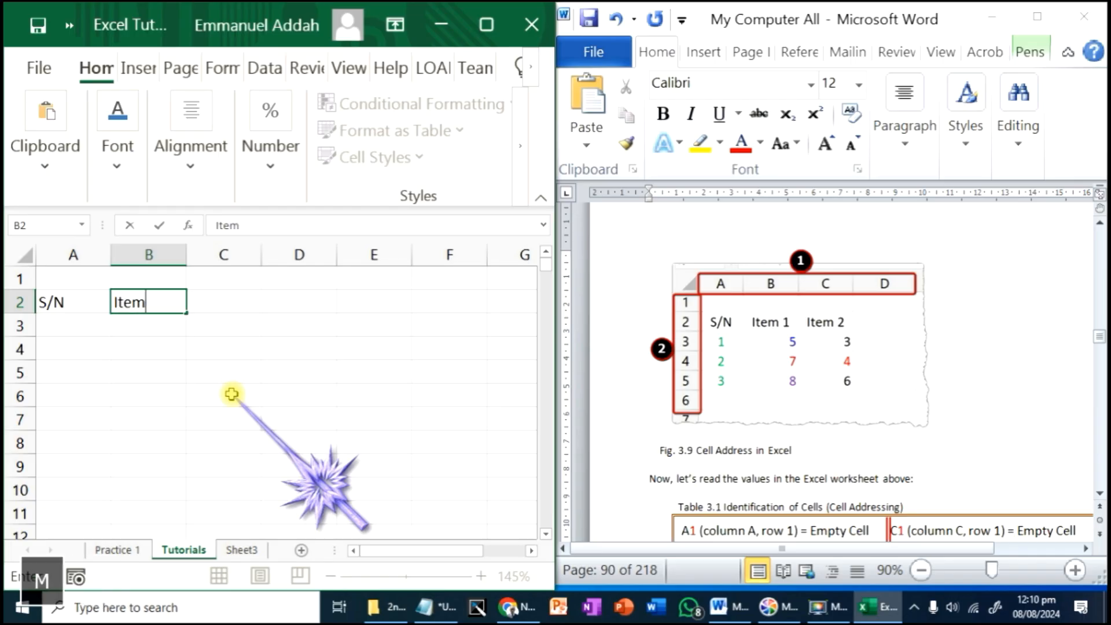
{"action": "type", "text": "1"}
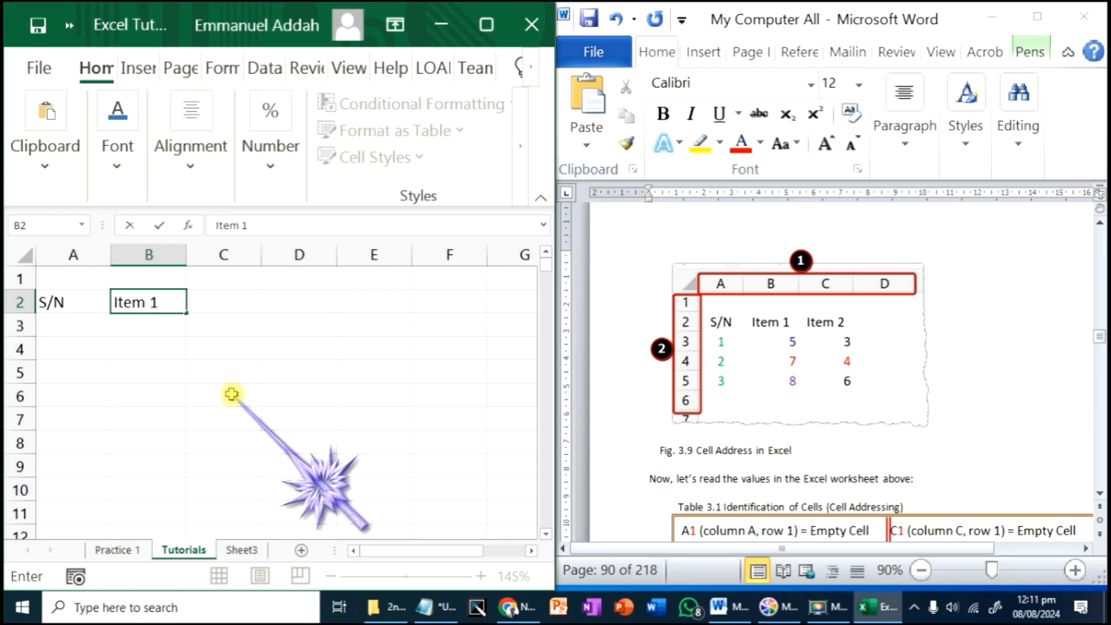
{"action": "key", "text": "Tab"}
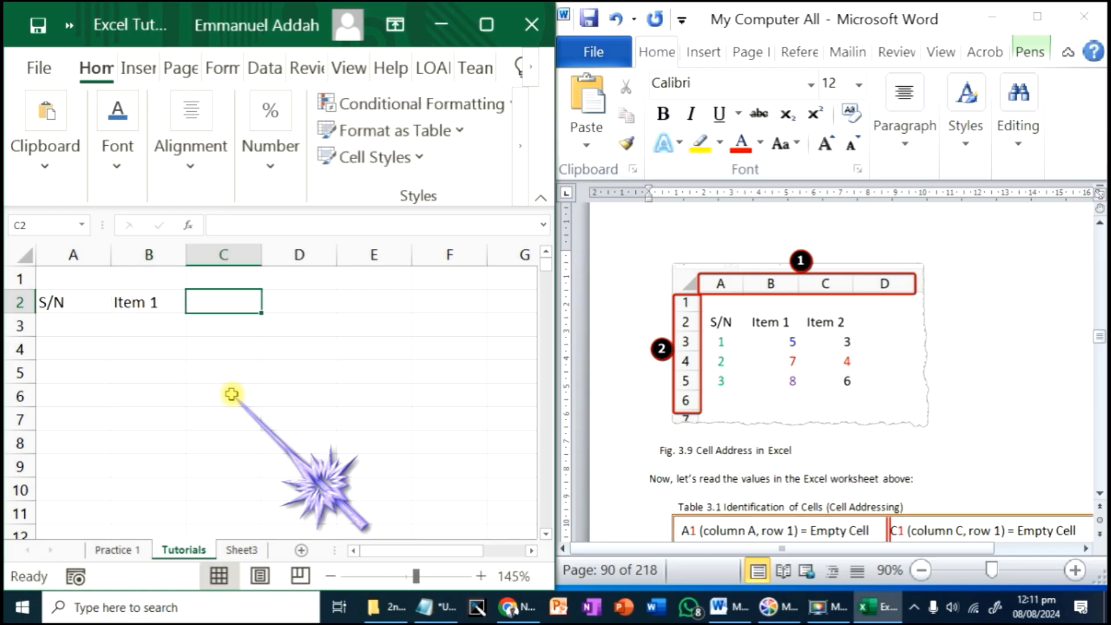
{"action": "type", "text": "I"}
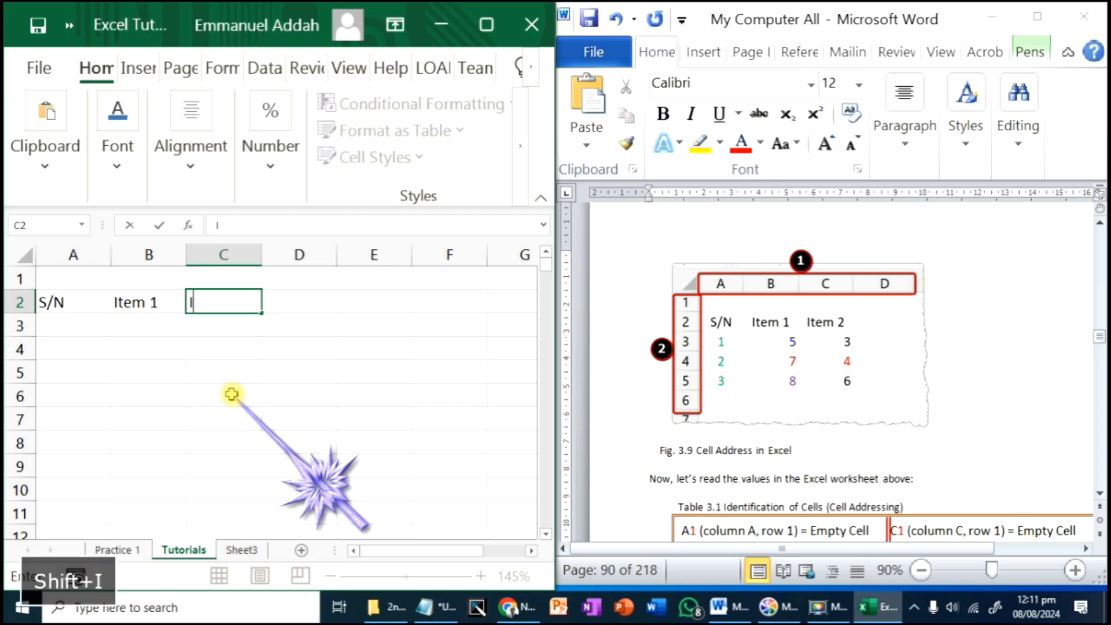
{"action": "type", "text": "tem 2"}
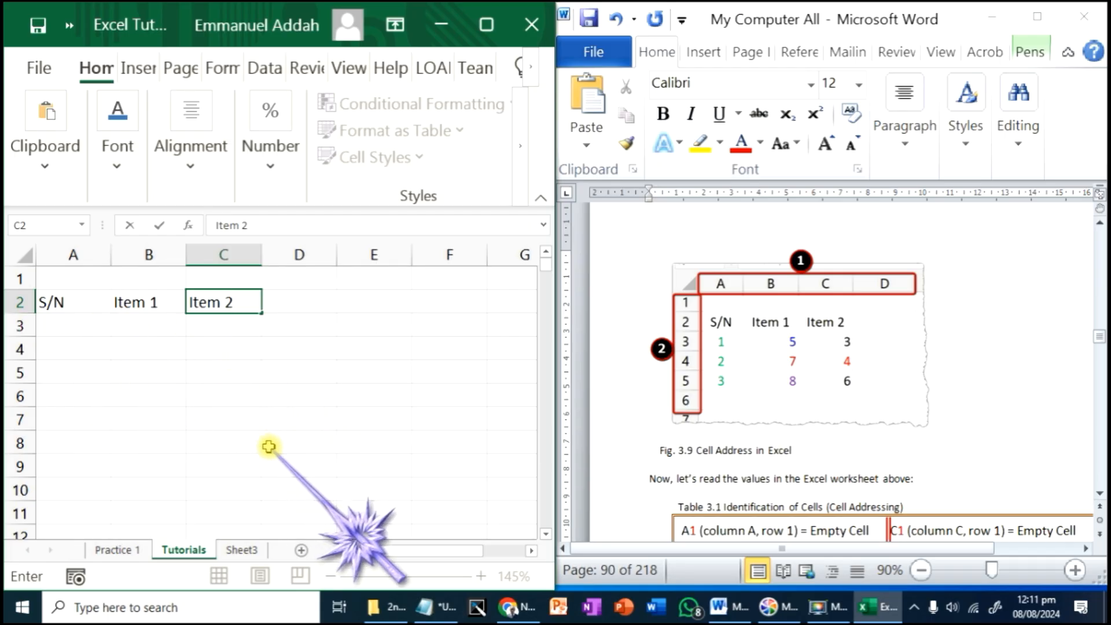
{"action": "key", "text": "Return"}
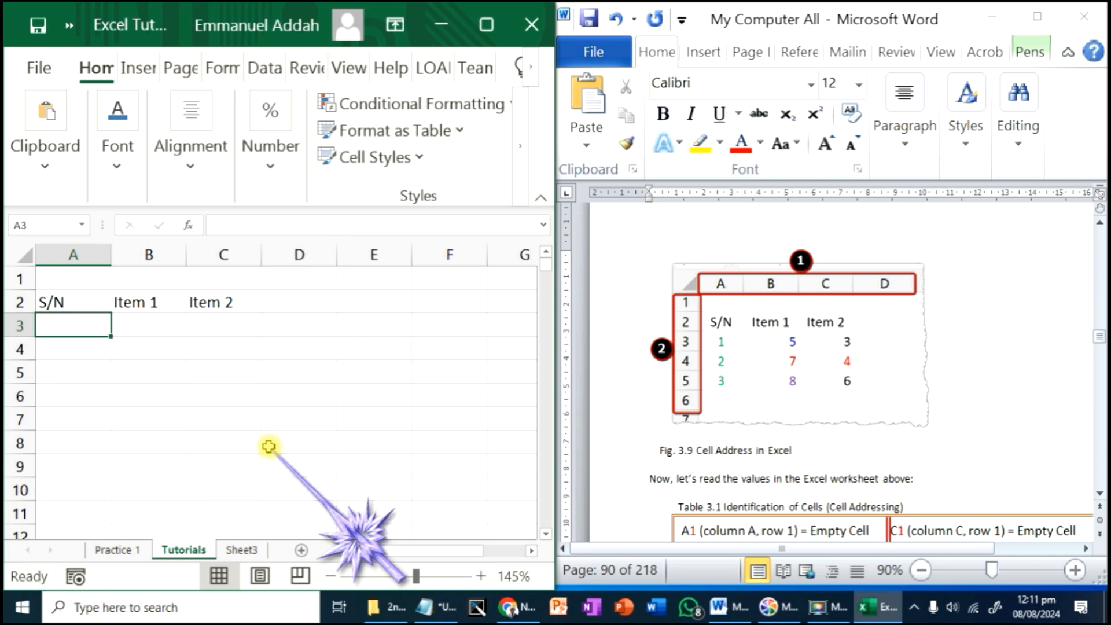
{"action": "key", "text": "Return"}
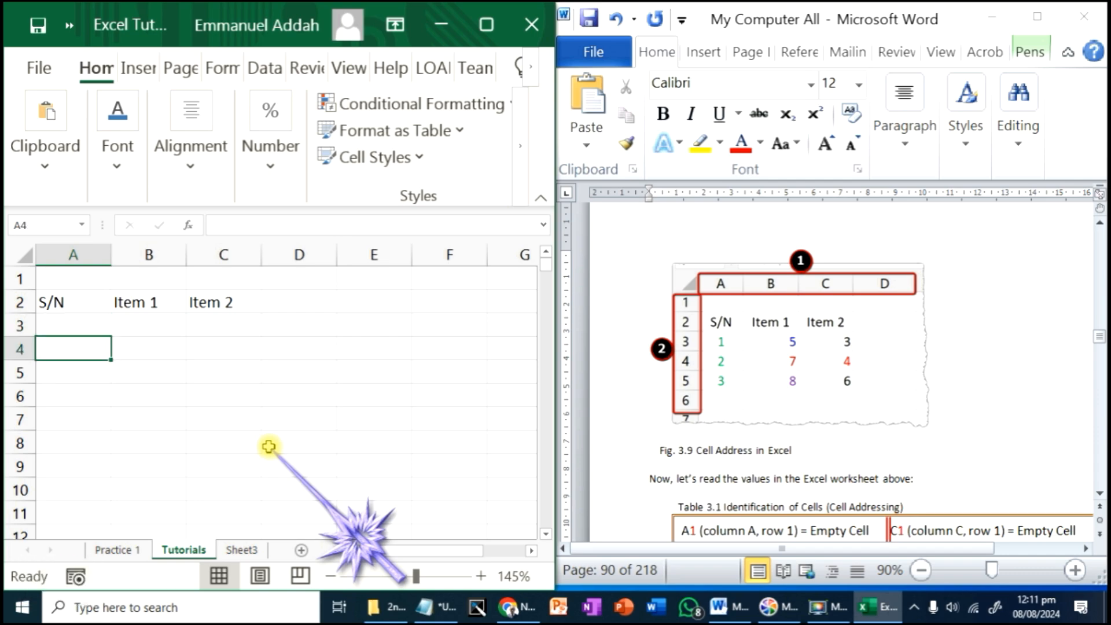
{"action": "key", "text": "Return"}
{"action": "key", "text": "Return"}
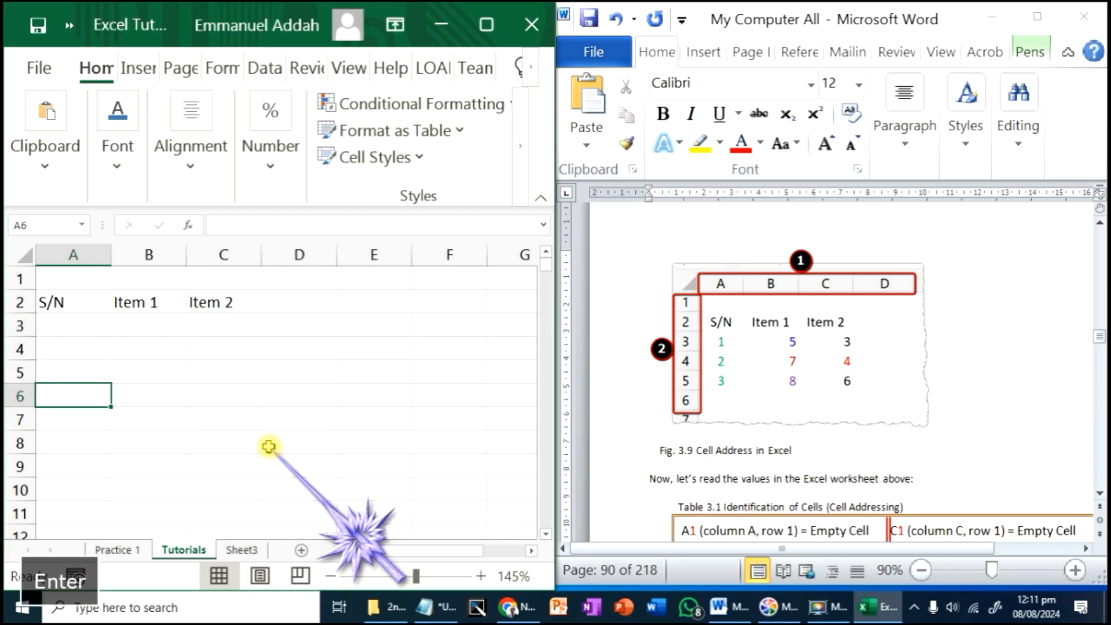
{"action": "key", "text": "Return"}
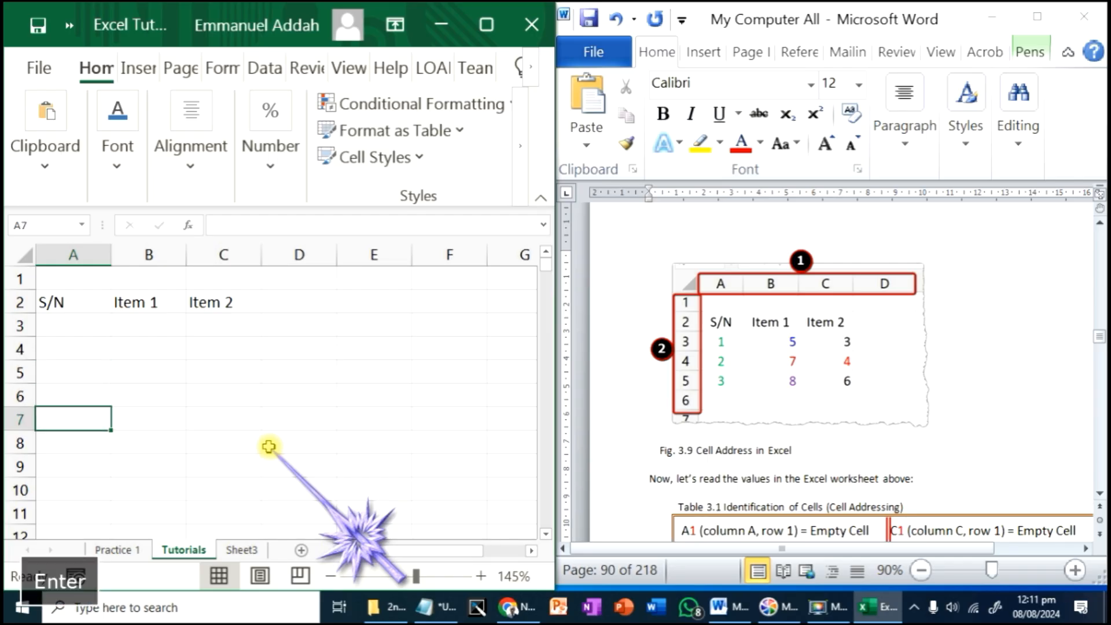
{"action": "key", "text": "Return"}
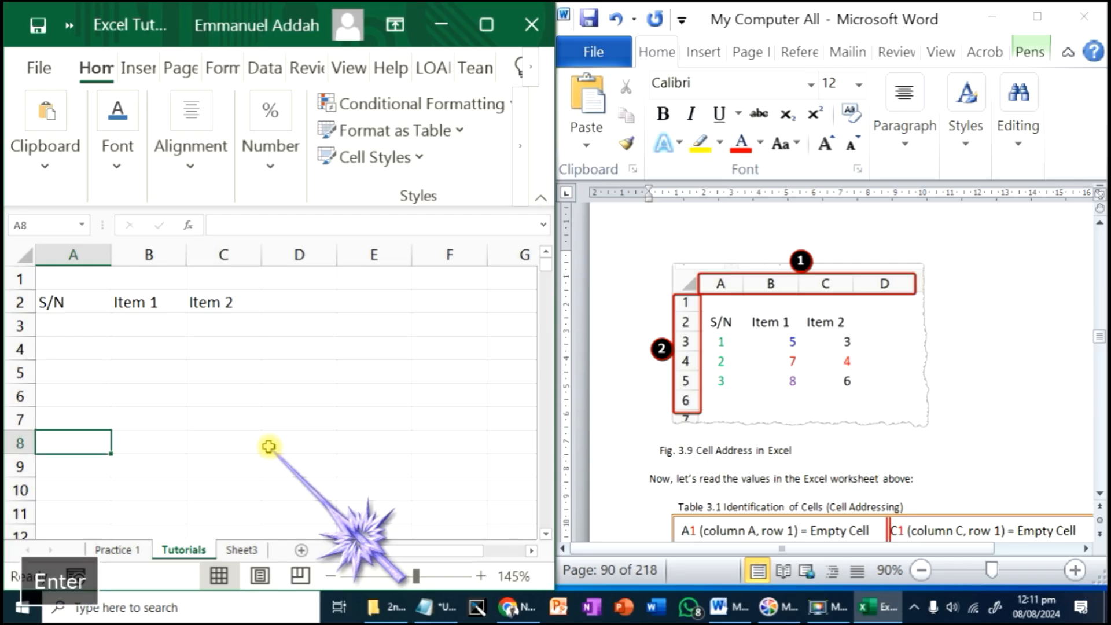
Fill row 3 with 1 under S/N, 5 under Item 1 and 3 under Item 2.
{"action": "left_click", "coordinate": [70, 326]}
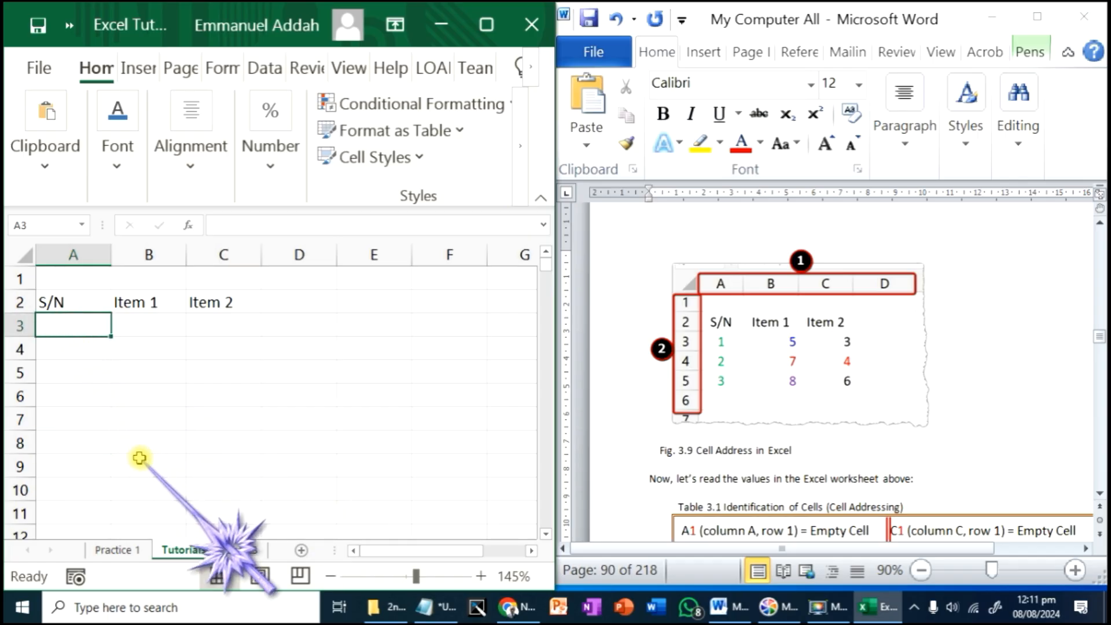
{"action": "type", "text": "1"}
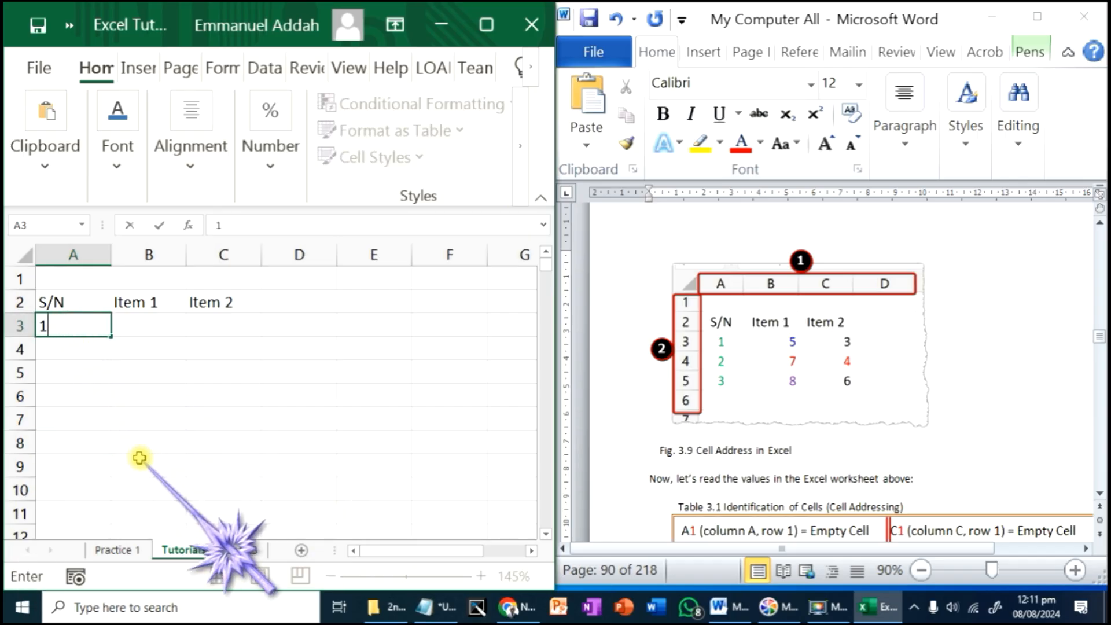
{"action": "key", "text": "Tab"}
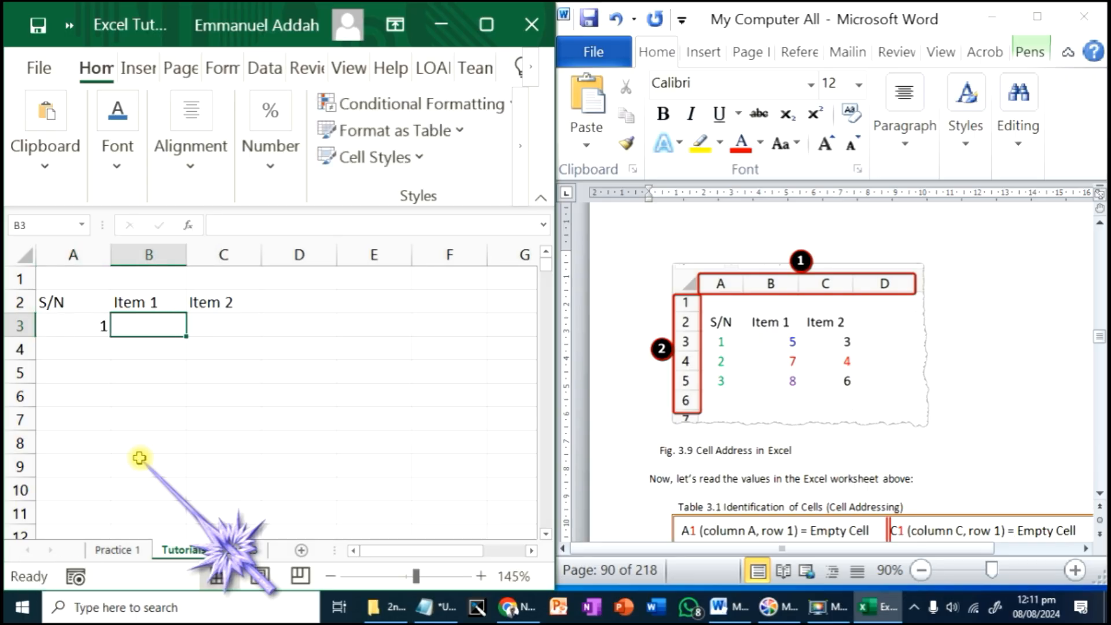
{"action": "type", "text": "5"}
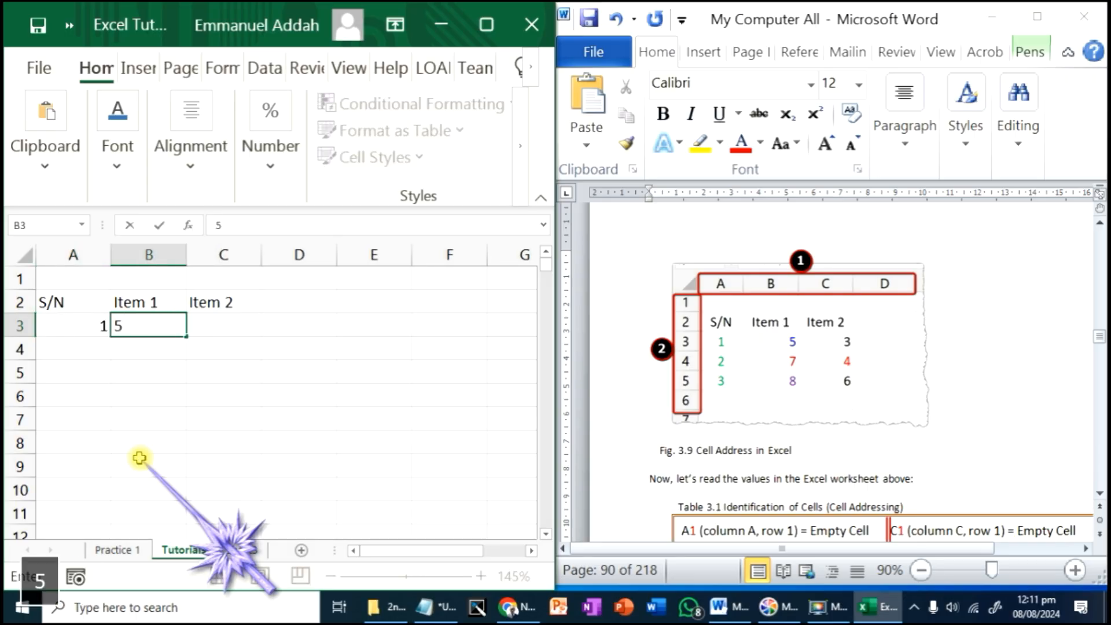
{"action": "key", "text": "Right"}
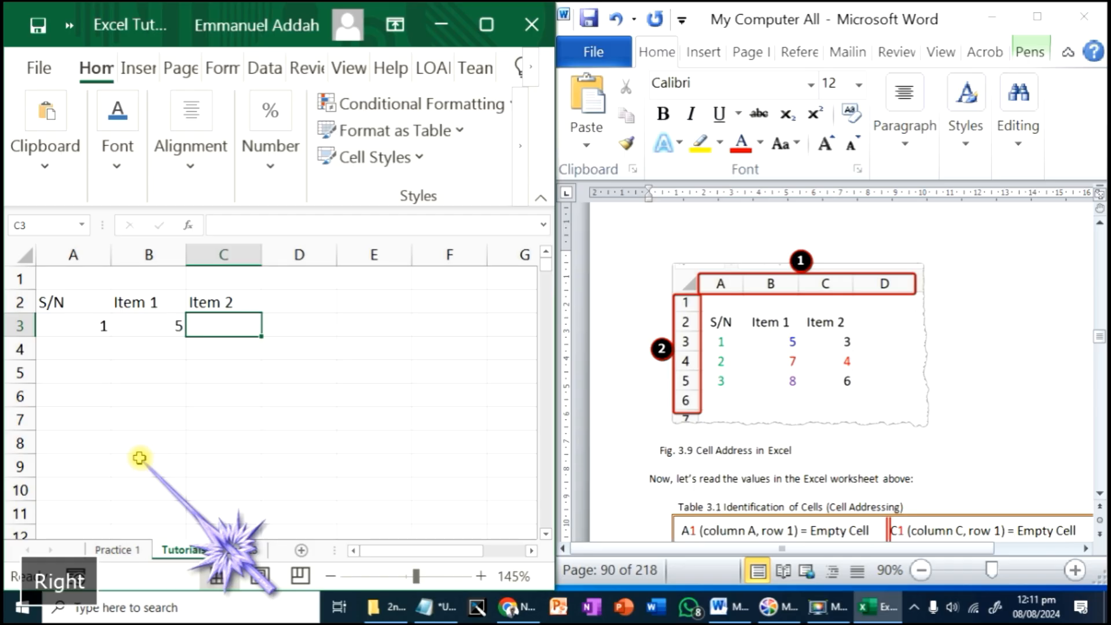
{"action": "type", "text": "3"}
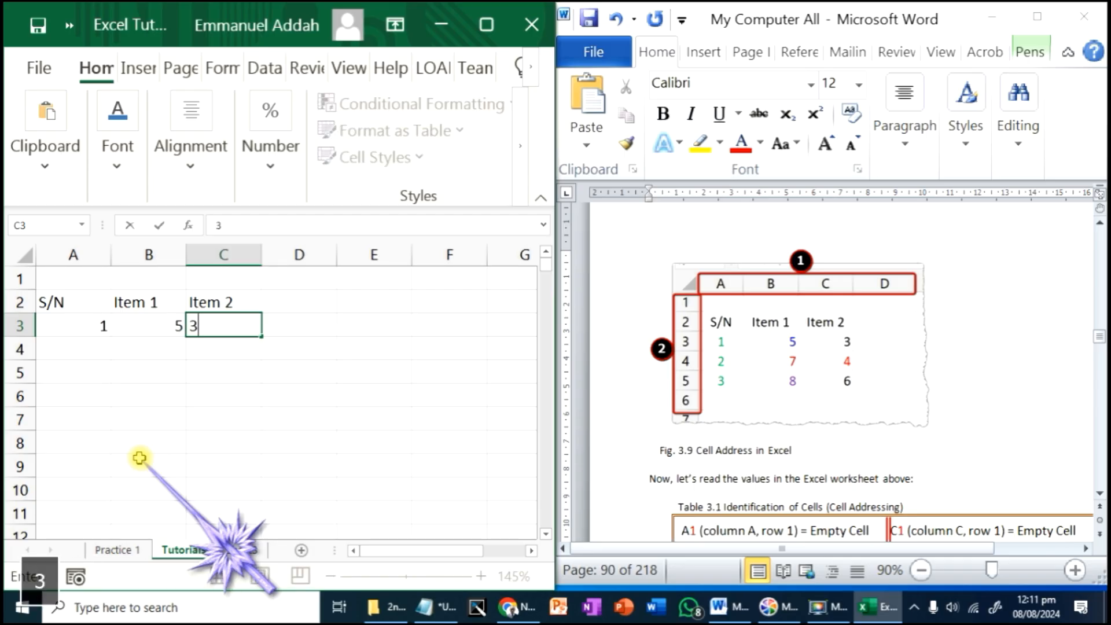
{"action": "key", "text": "Return"}
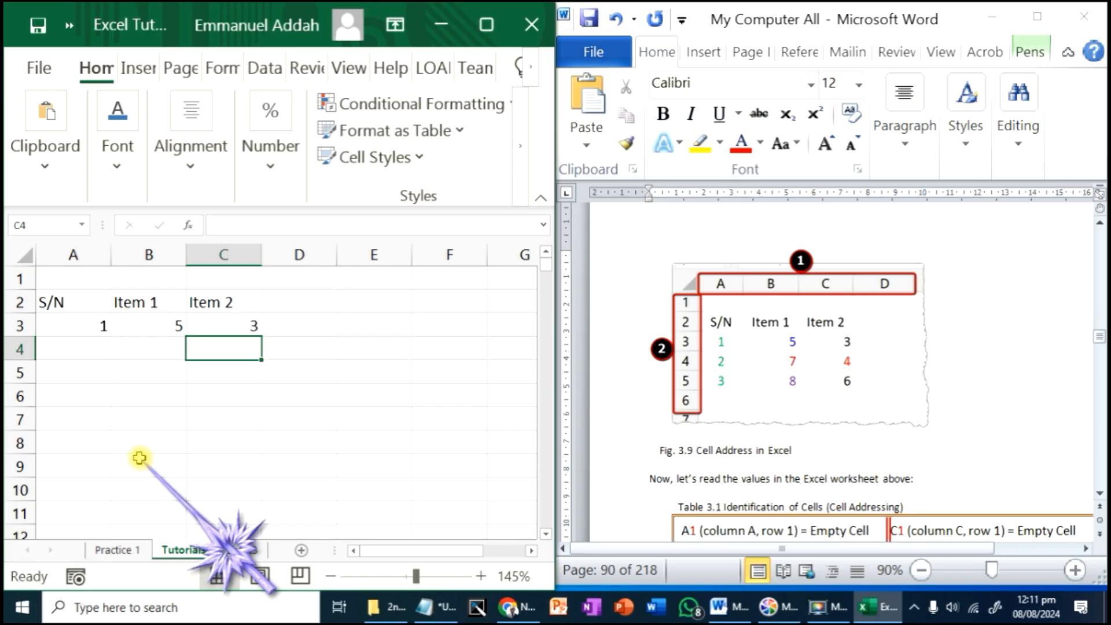
Fill row 4 with 2 under S/N, 7 under Item 1 and 4 under Item 2.
{"action": "key", "text": "Left"}
{"action": "key", "text": "Left"}
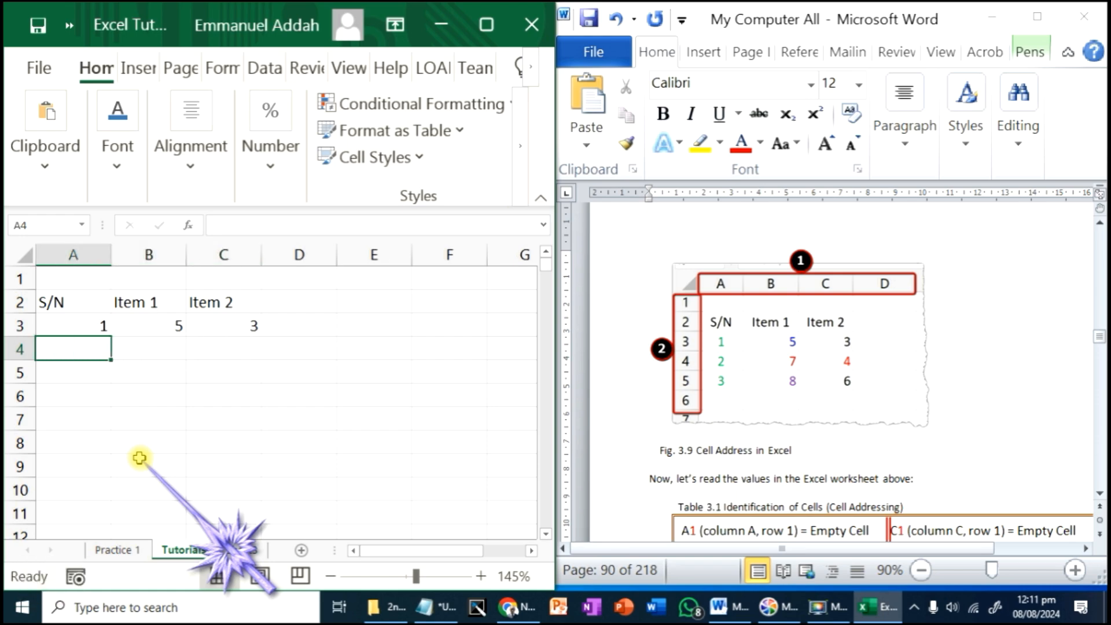
{"action": "type", "text": "2"}
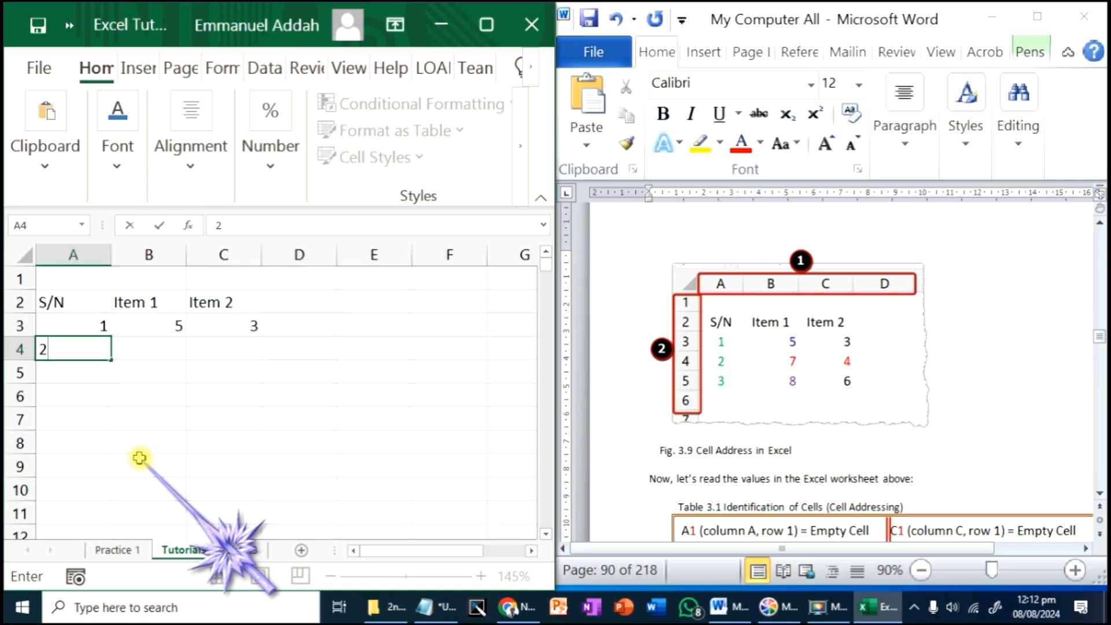
{"action": "key", "text": "Tab"}
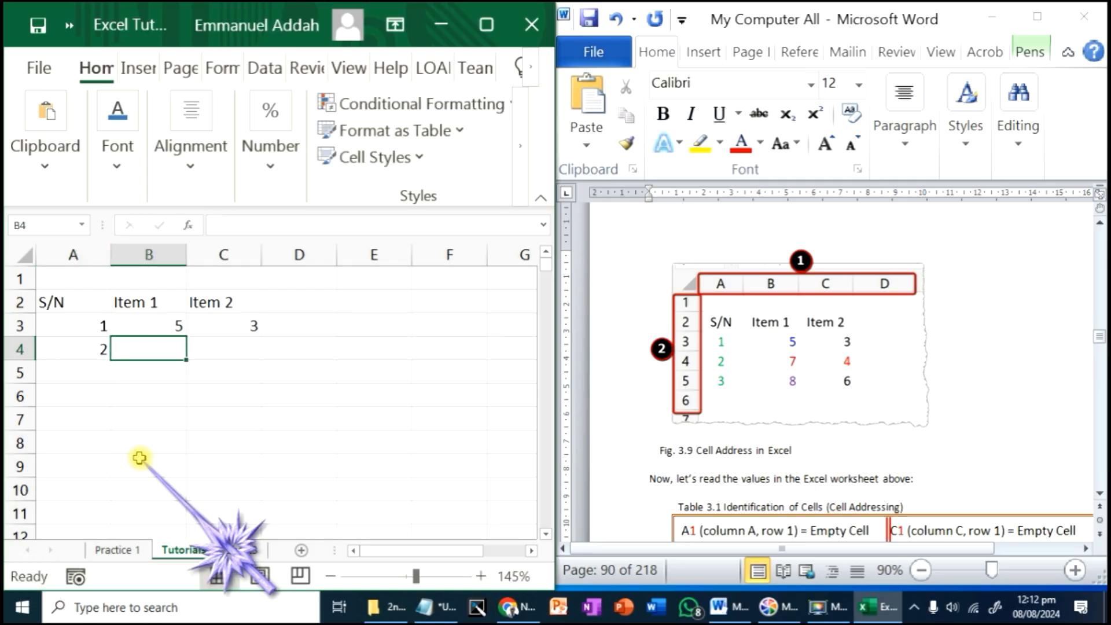
{"action": "type", "text": "7"}
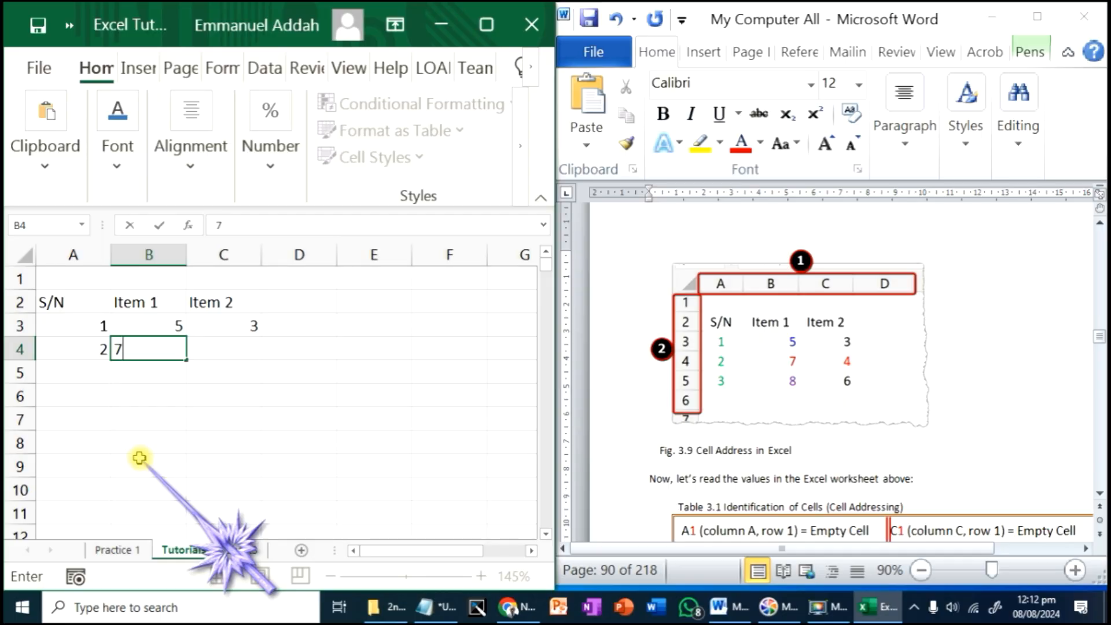
{"action": "key", "text": "Tab"}
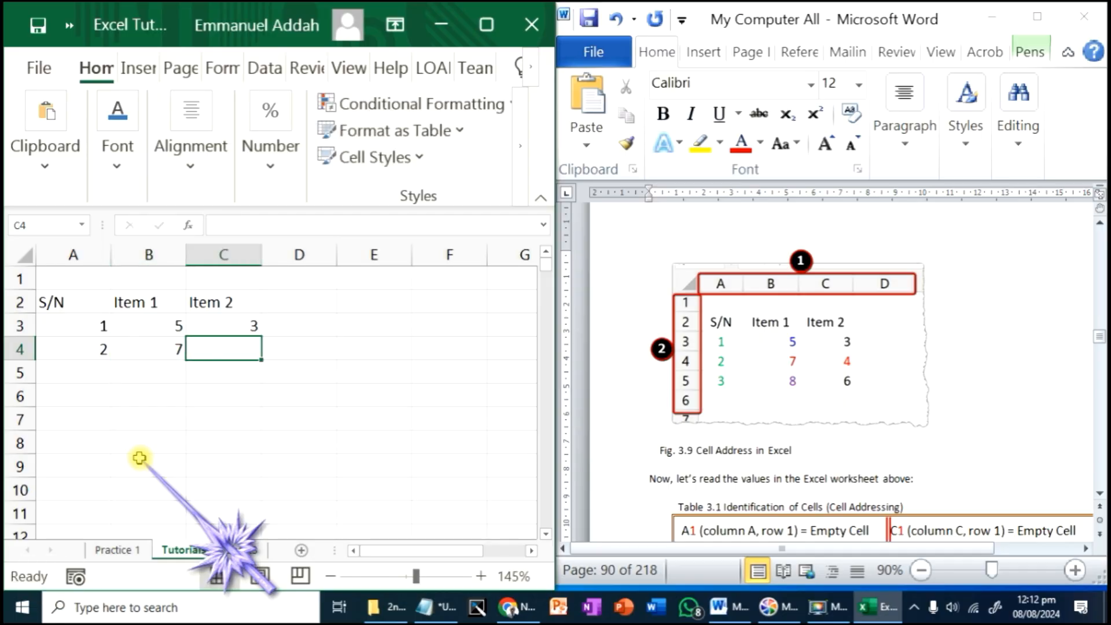
{"action": "type", "text": "4"}
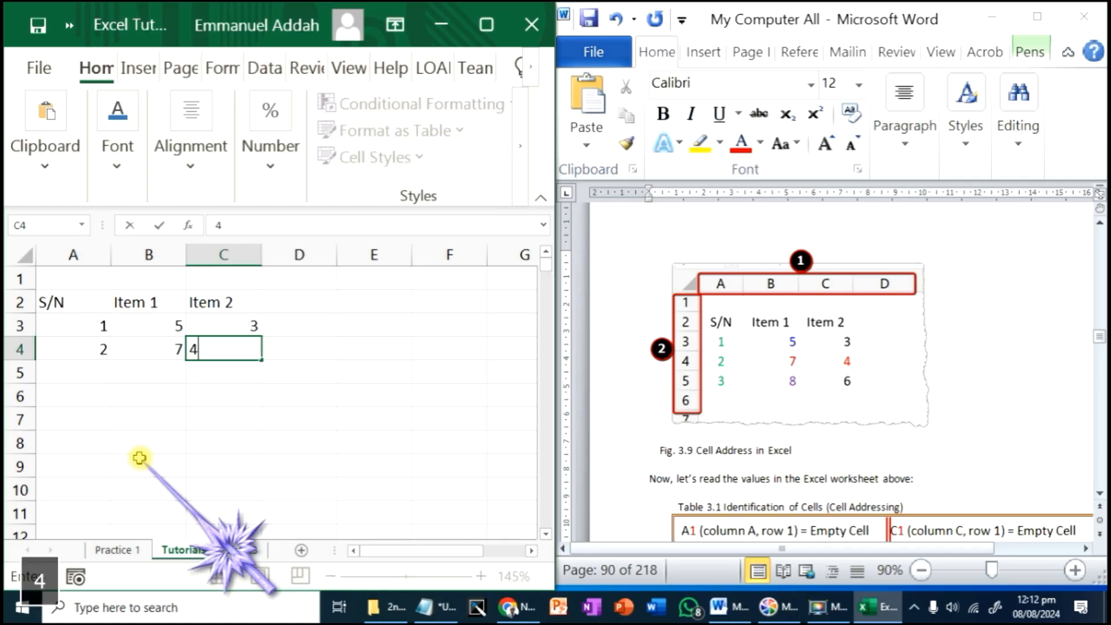
{"action": "key", "text": "Return"}
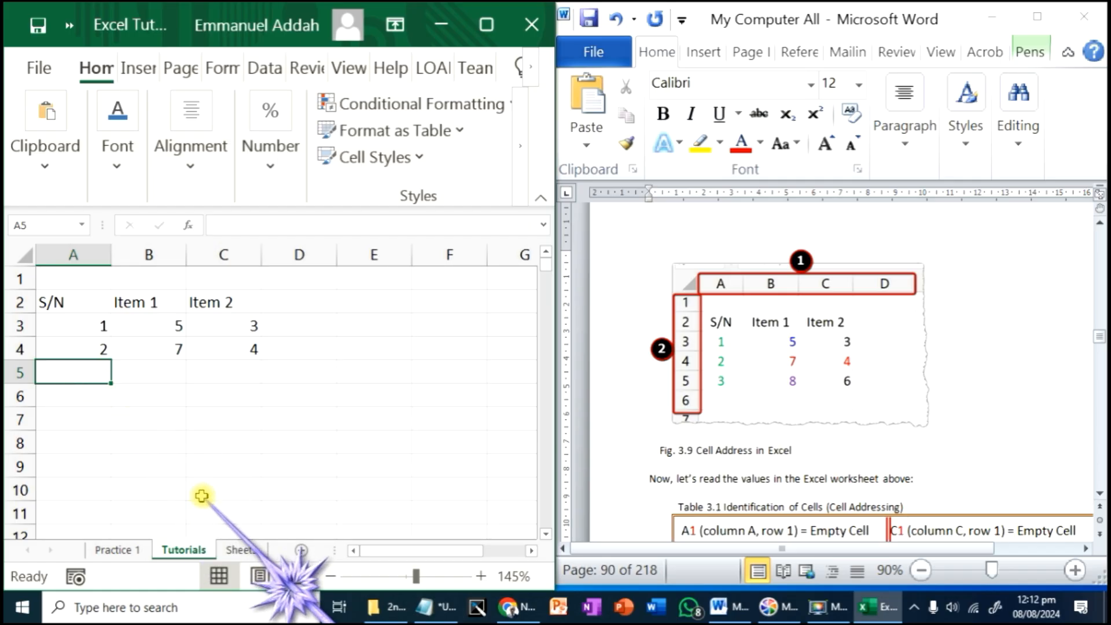
Fill row 5 with 8 under S/N, 8 under Item 1 and 6 under Item 2.
{"action": "type", "text": "8"}
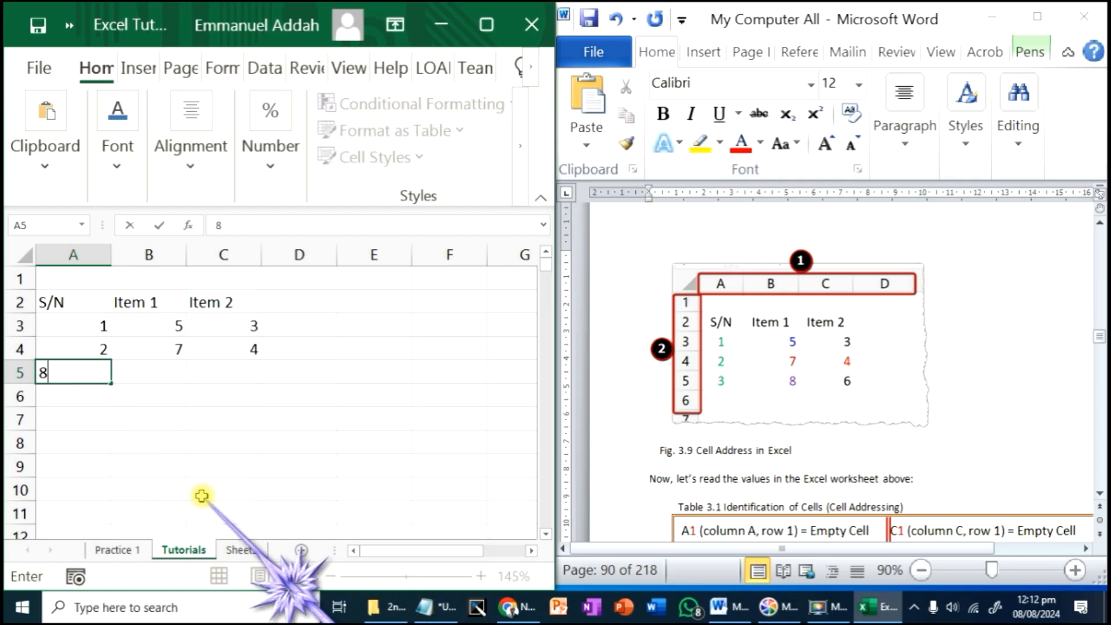
{"action": "key", "text": "Right"}
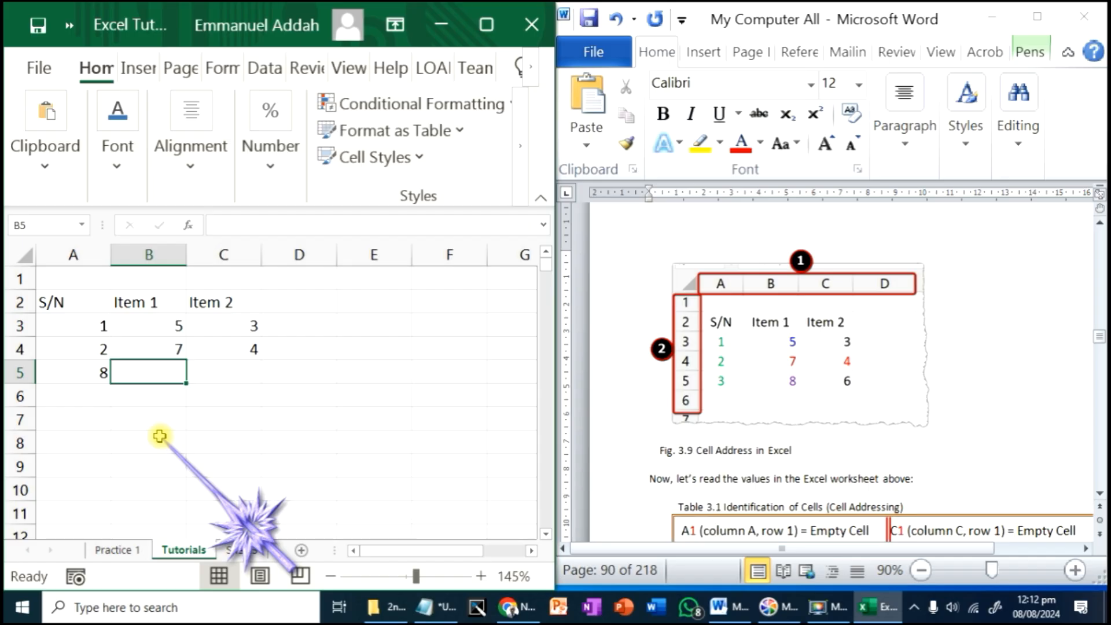
{"action": "type", "text": "8"}
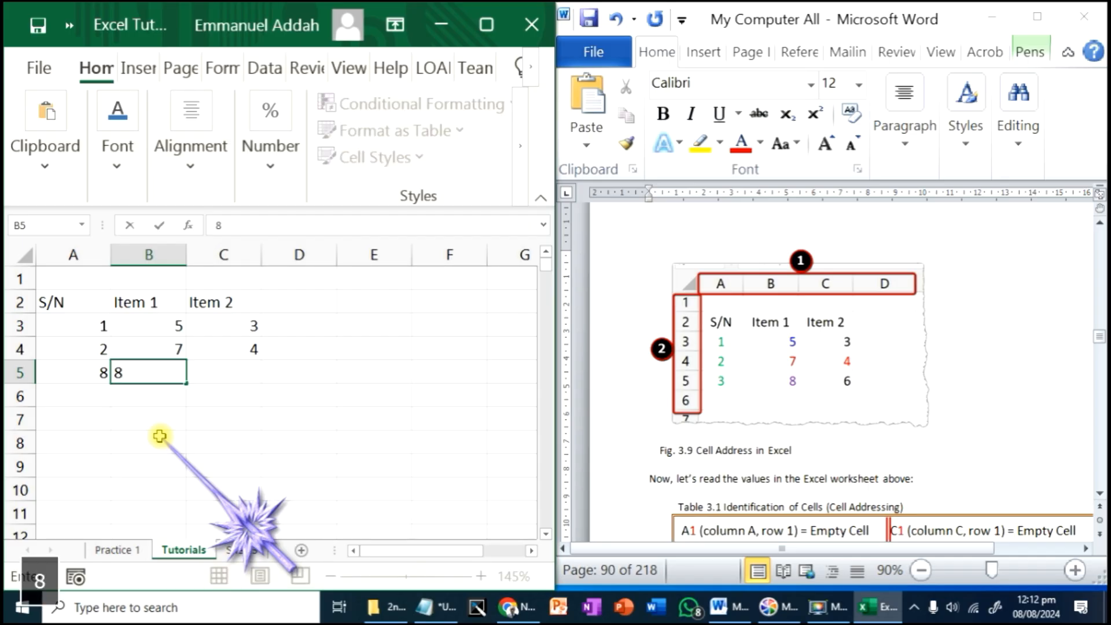
{"action": "key", "text": "Tab"}
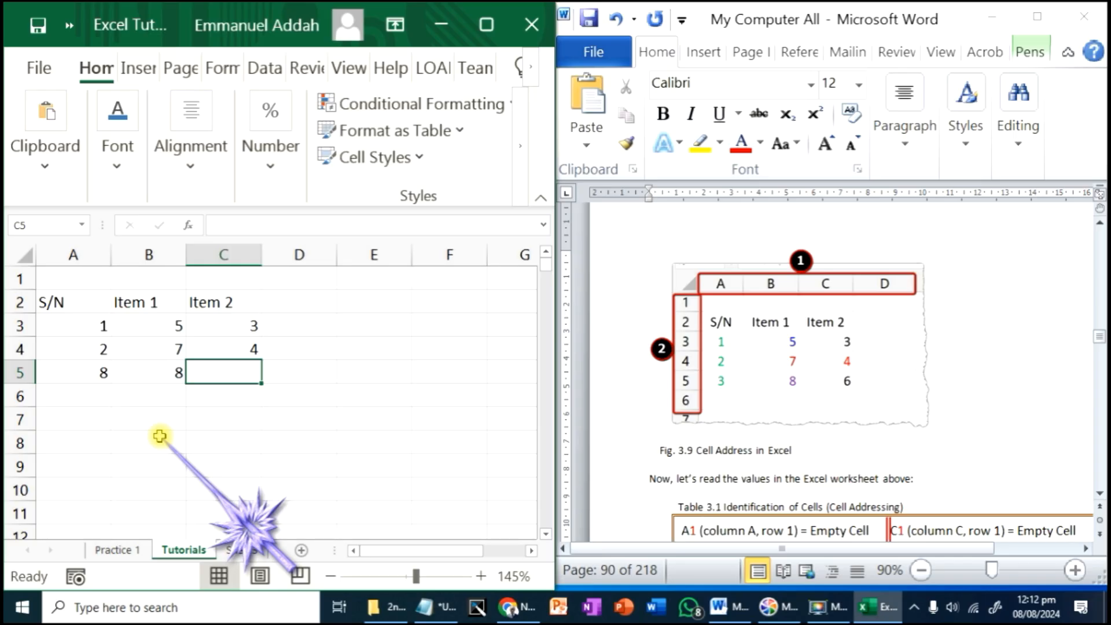
{"action": "type", "text": "6"}
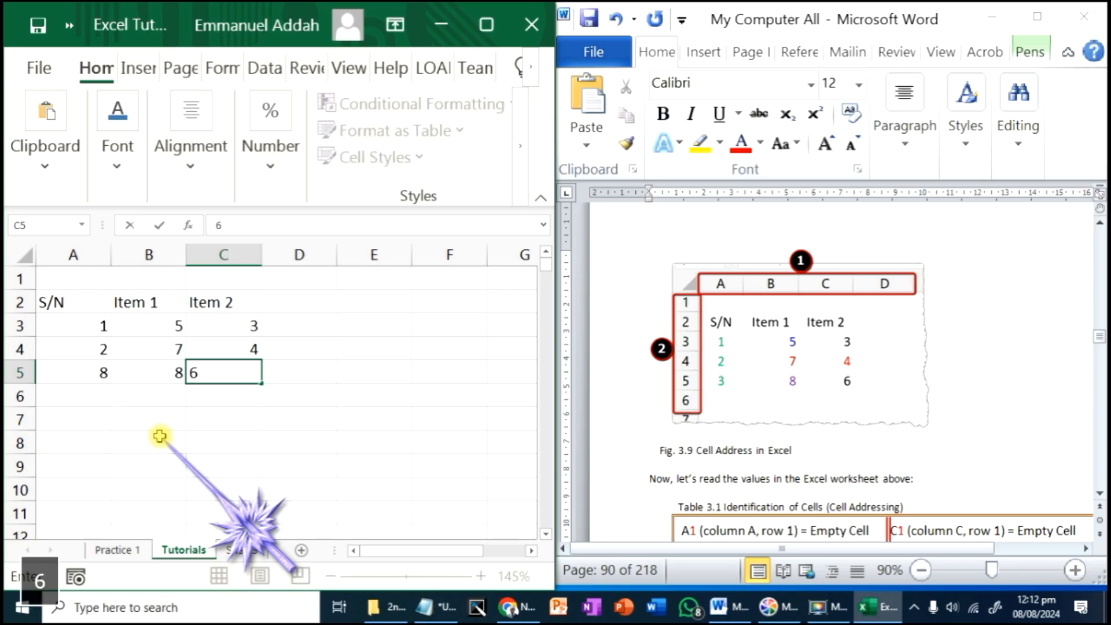
{"action": "key", "text": "Return"}
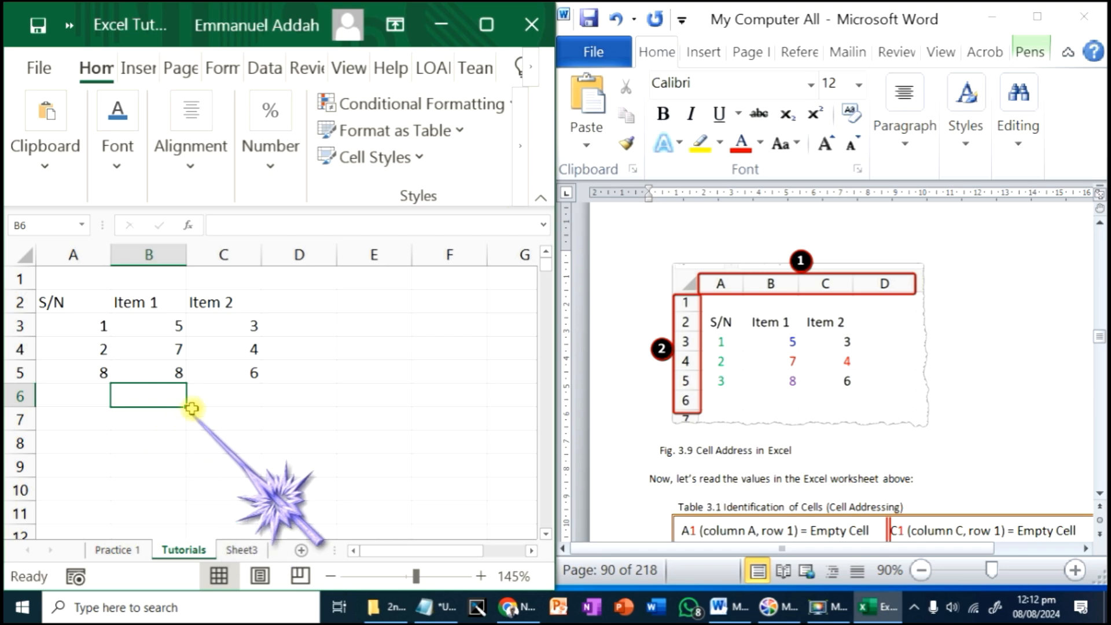
Move the active cell through the table from B3 to D3, back to A3, down to A5 and across to C5.
{"action": "left_click", "coordinate": [217, 403]}
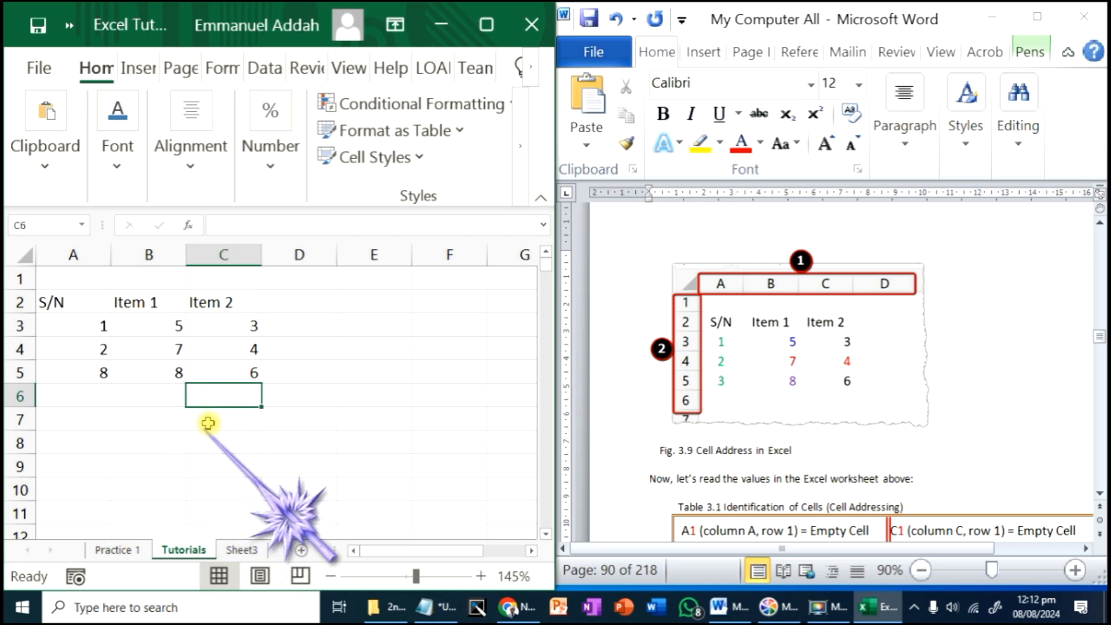
{"action": "left_click", "coordinate": [150, 324]}
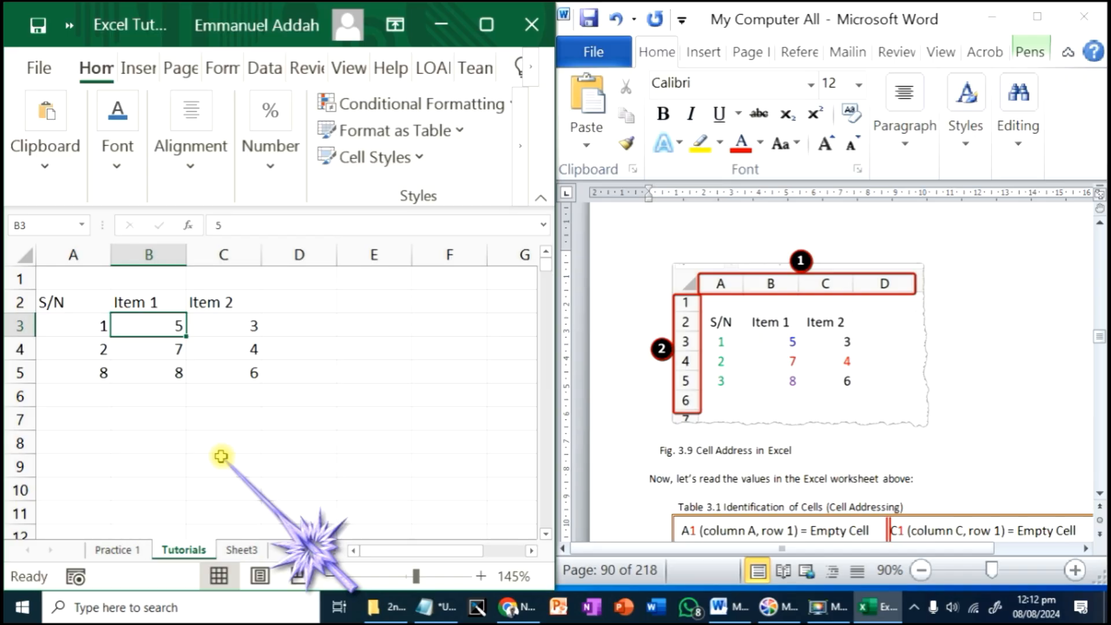
{"action": "key", "text": "Right"}
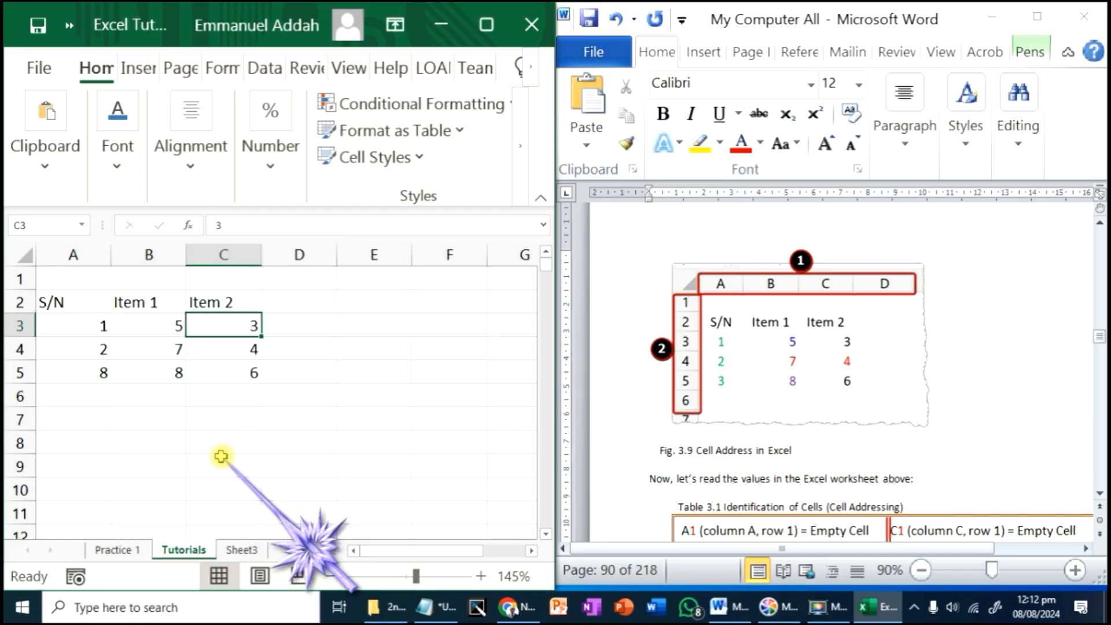
{"action": "key", "text": "Tab"}
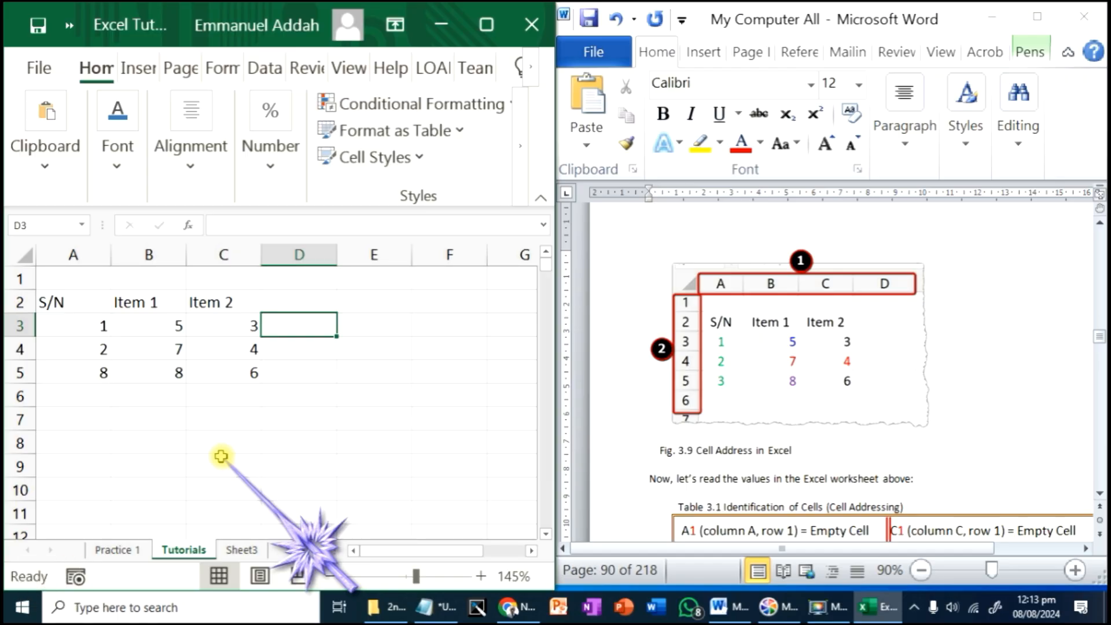
{"action": "key", "text": "Left"}
{"action": "key", "text": "Left"}
{"action": "key", "text": "Left"}
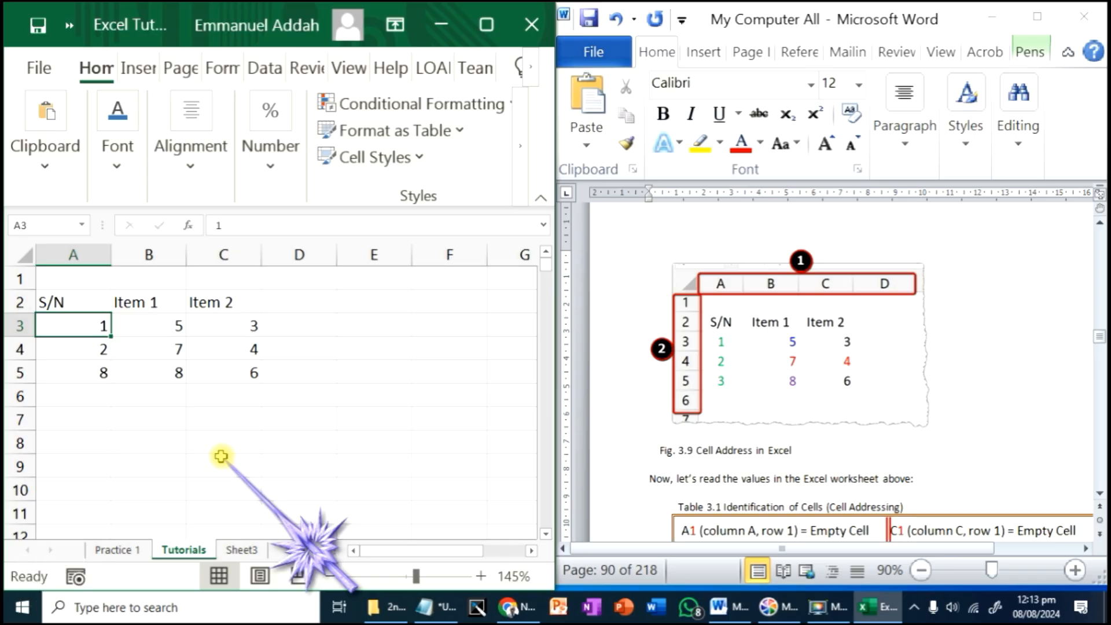
{"action": "key", "text": "Down"}
{"action": "key", "text": "Down"}
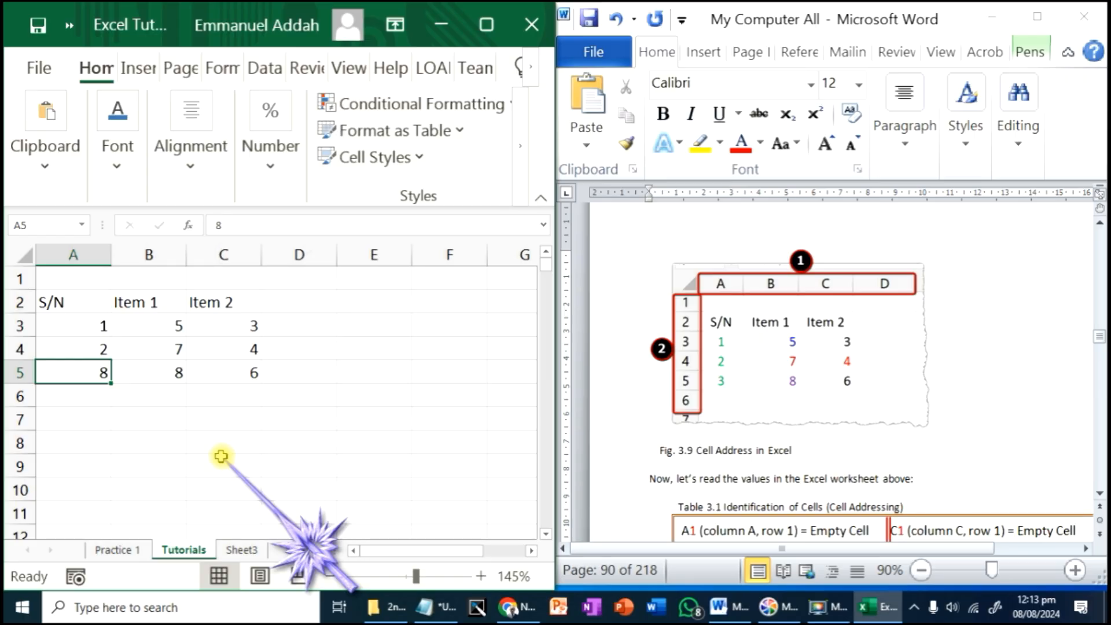
{"action": "key", "text": "Right"}
{"action": "key", "text": "Right"}
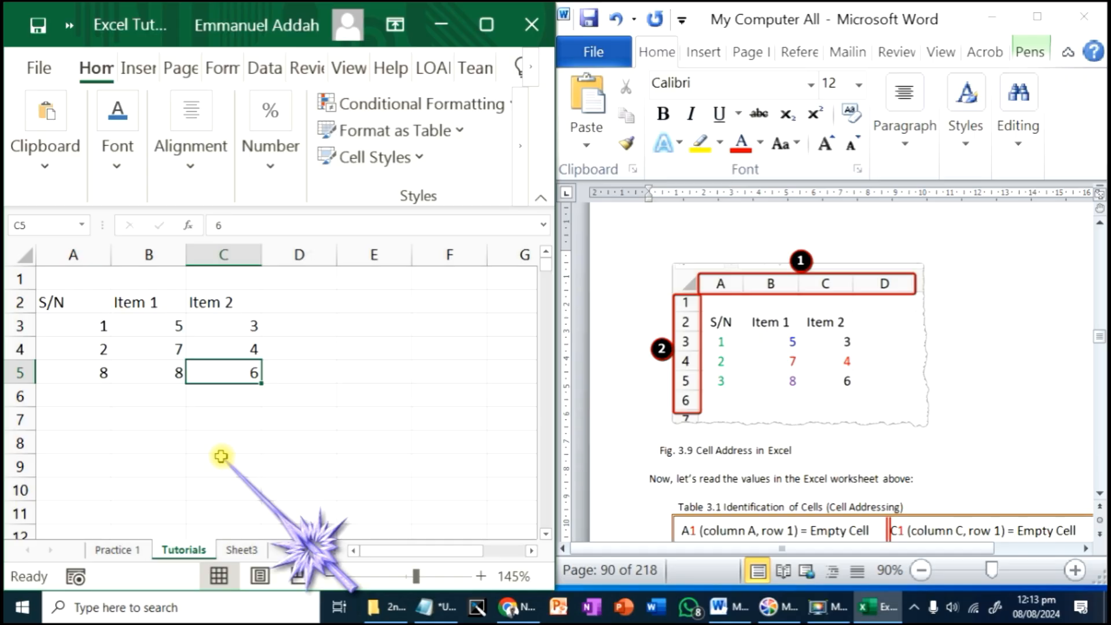
{"action": "left_click", "coordinate": [397, 329]}
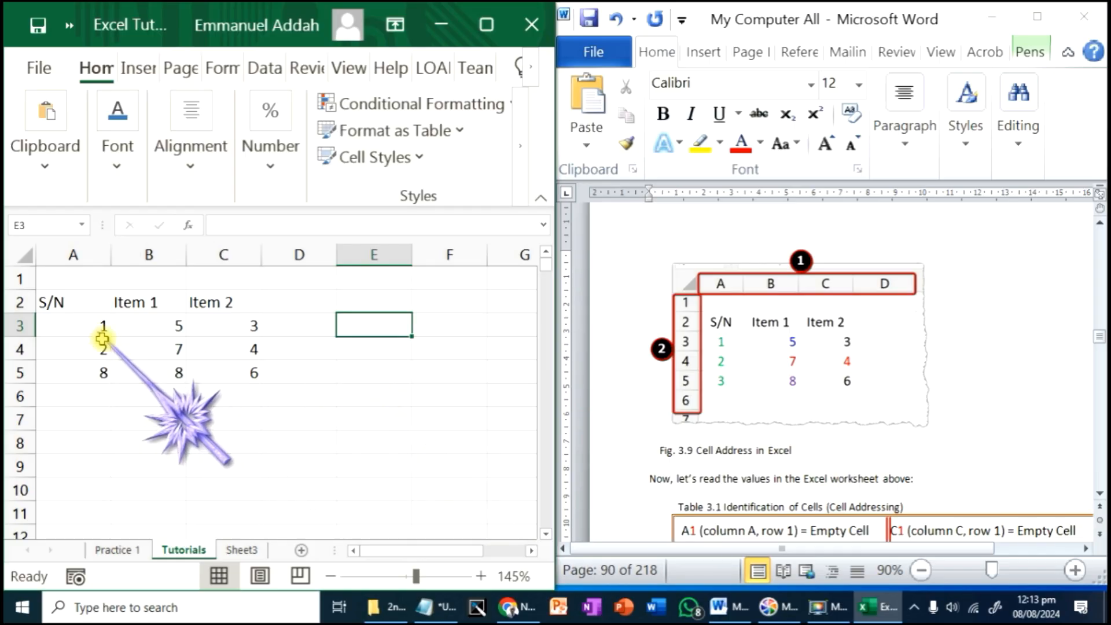
Select the non-adjacent cells A3, B4 and C5 together, and clear the selection by choosing empty cell E7.
{"action": "left_click", "coordinate": [74, 325]}
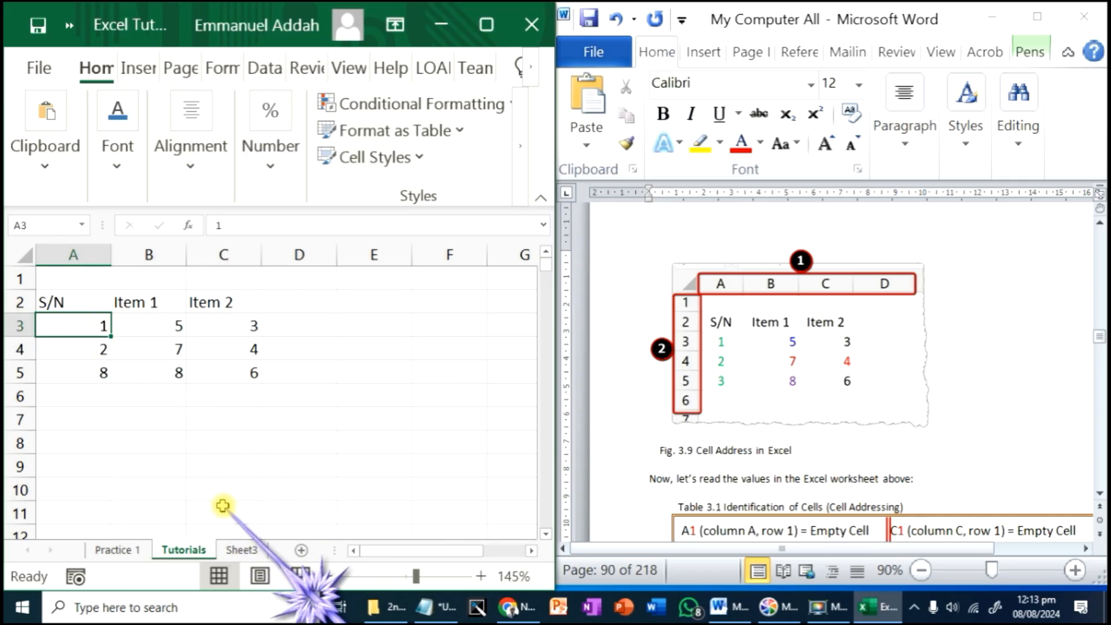
{"action": "left_click", "coordinate": [149, 350], "text": "ctrl"}
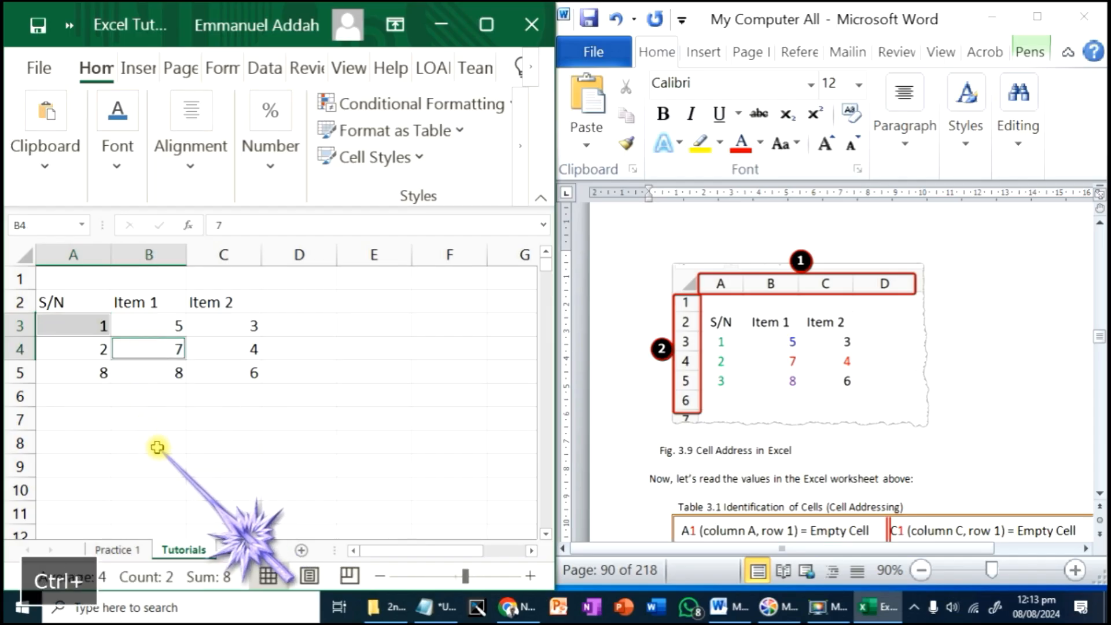
{"action": "left_click", "coordinate": [228, 372], "text": "ctrl"}
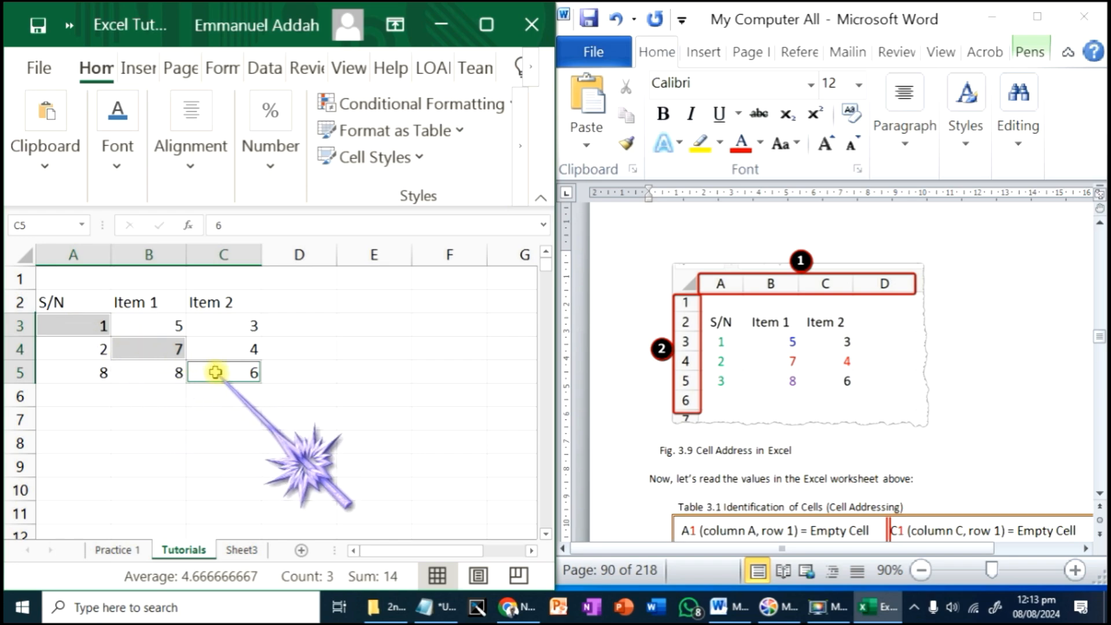
{"action": "left_click", "coordinate": [351, 427]}
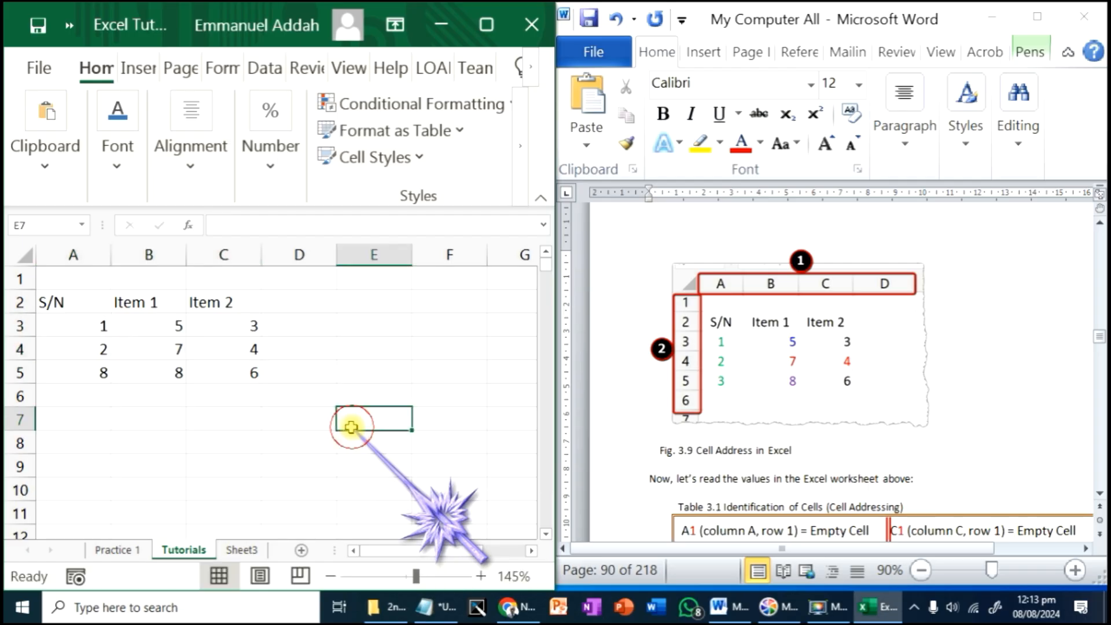
Select the Item 2 range C3:C5 and the row range A4:C4 in turn, finishing on empty cell C7.
{"action": "left_click", "coordinate": [226, 325]}
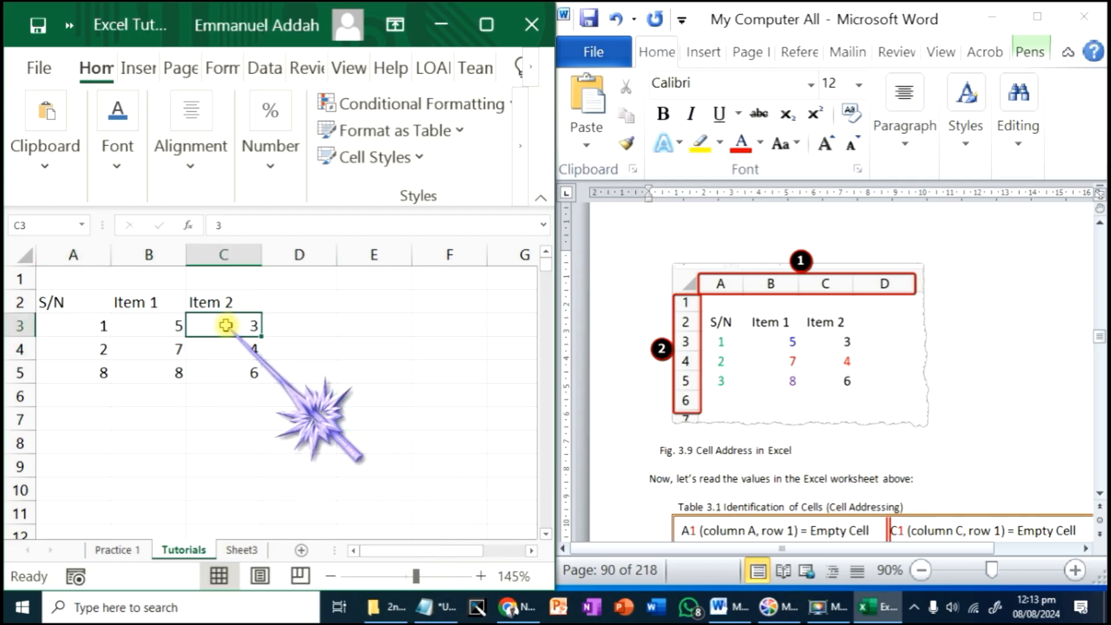
{"action": "left_click_drag", "start_coordinate": [225, 326], "coordinate": [231, 371]}
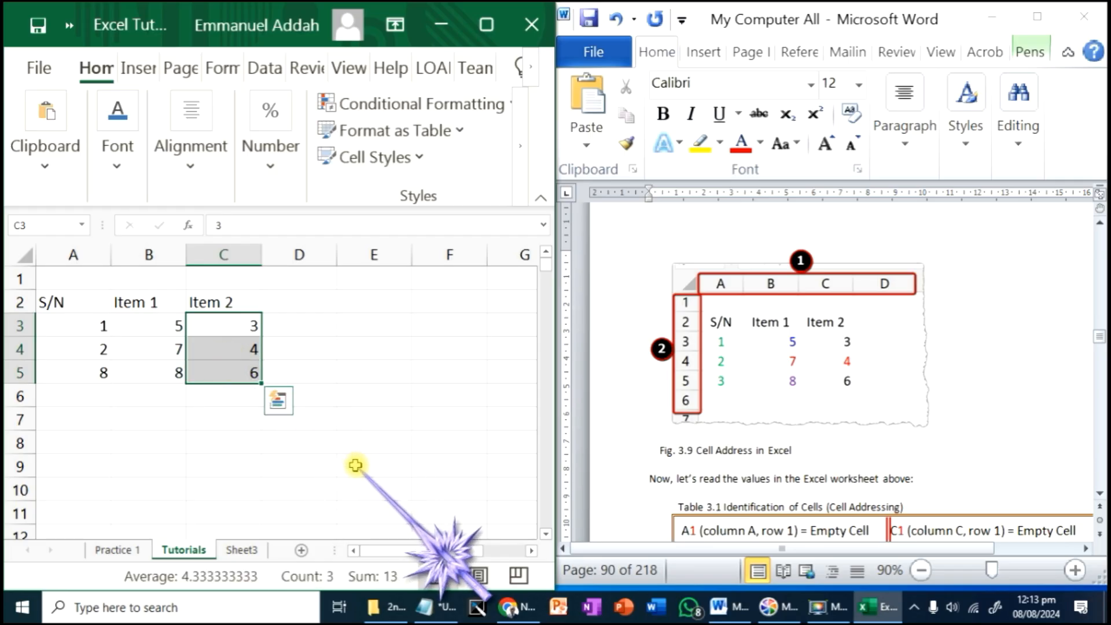
{"action": "left_click", "coordinate": [356, 465]}
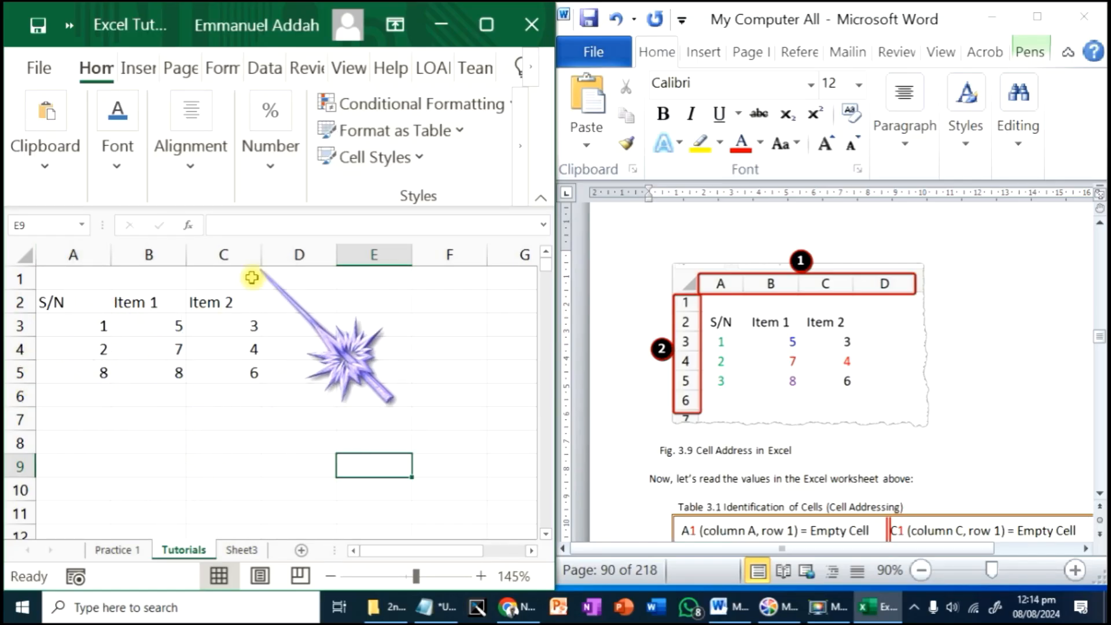
{"action": "left_click", "coordinate": [75, 352]}
{"action": "left_click_drag", "start_coordinate": [66, 352], "coordinate": [204, 351]}
{"action": "left_click", "coordinate": [223, 418]}
Handwrite "Cell Address" in red over the empty rows below the table and clear the annotation.
{"action": "key", "text": "ctrl+c"}
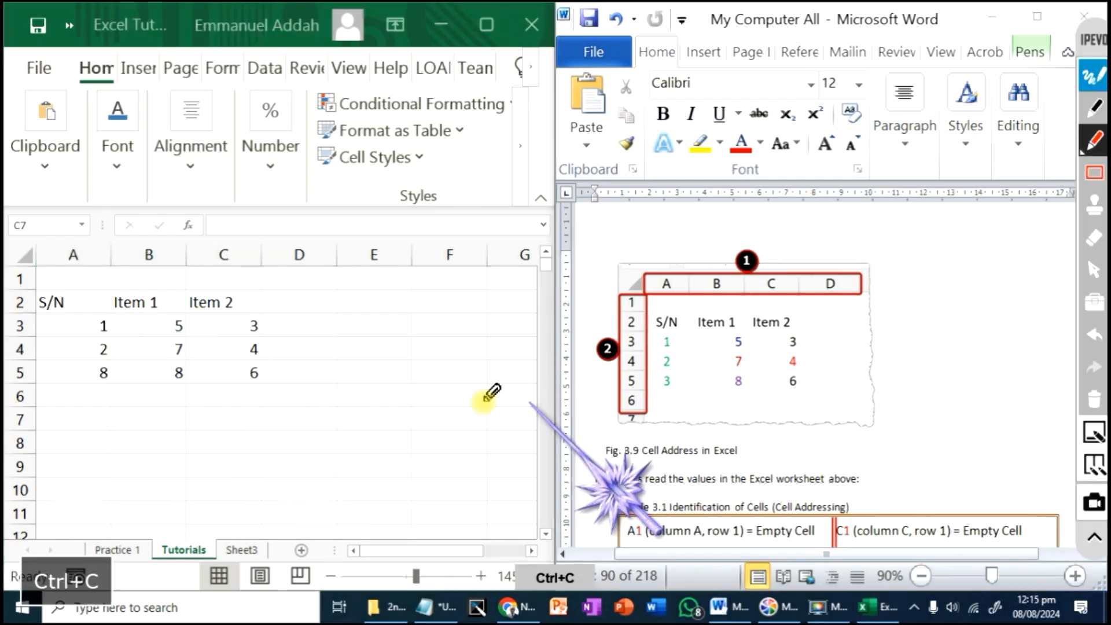
{"action": "mouse_move", "coordinate": [103, 400]}
{"action": "left_mouse_down"}
{"action": "mouse_move", "coordinate": [123, 427]}
{"action": "mouse_move", "coordinate": [197, 380]}
{"action": "mouse_move", "coordinate": [214, 418]}
{"action": "mouse_move", "coordinate": [286, 375]}
{"action": "mouse_move", "coordinate": [313, 428]}
{"action": "left_mouse_up"}
{"action": "mouse_move", "coordinate": [271, 409]}
{"action": "left_mouse_down"}
{"action": "mouse_move", "coordinate": [422, 407]}
{"action": "mouse_move", "coordinate": [439, 391]}
{"action": "mouse_move", "coordinate": [468, 408]}
{"action": "mouse_move", "coordinate": [490, 397]}
{"action": "left_mouse_up"}
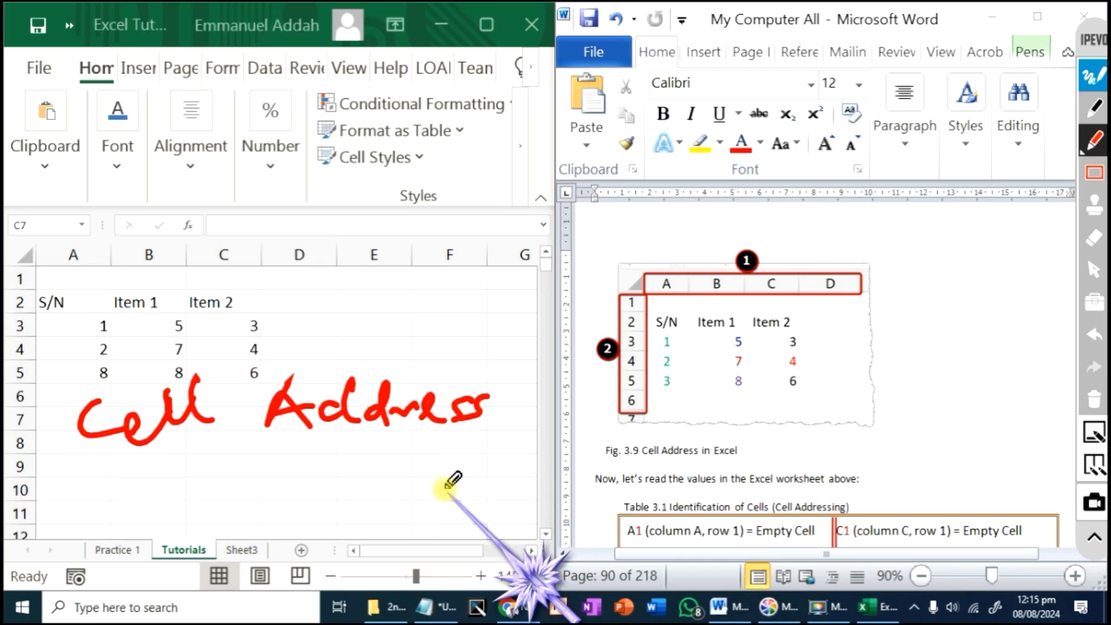
{"action": "key", "text": "ctrl+c"}
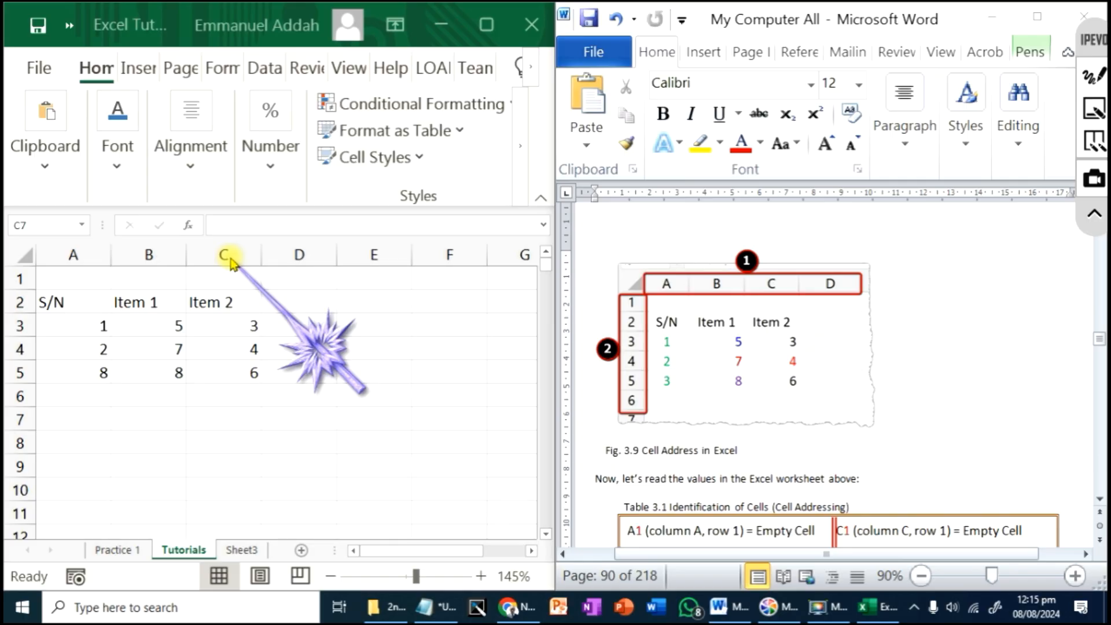
Select column C, and then cells C5, B5 and C3 in turn to read each cell's address.
{"action": "left_click", "coordinate": [229, 256]}
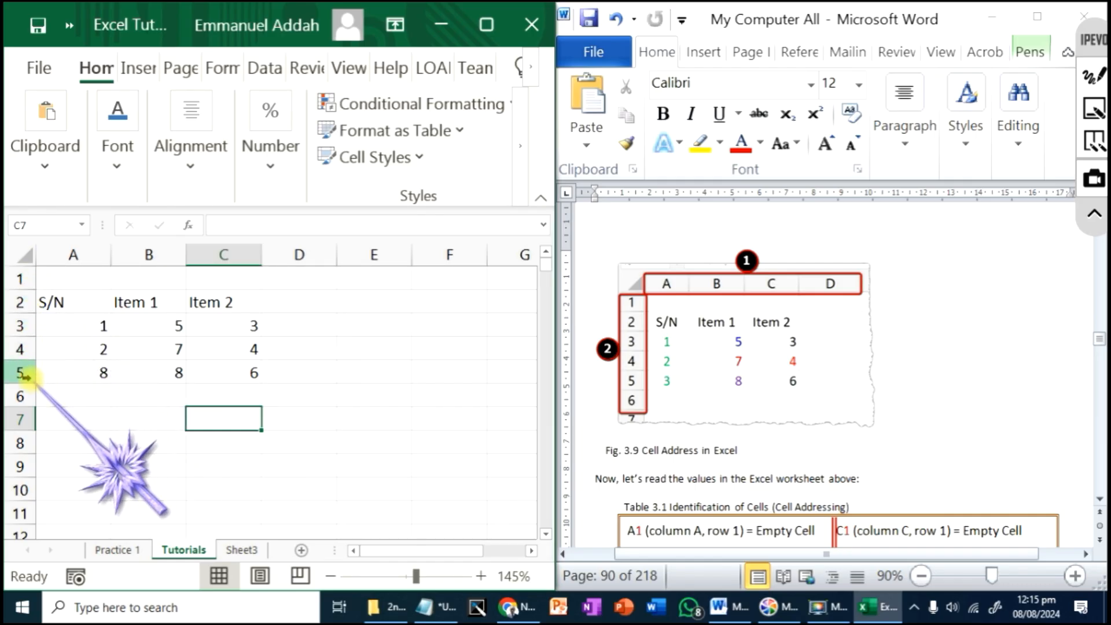
{"action": "left_click_drag", "start_coordinate": [225, 255], "coordinate": [226, 377]}
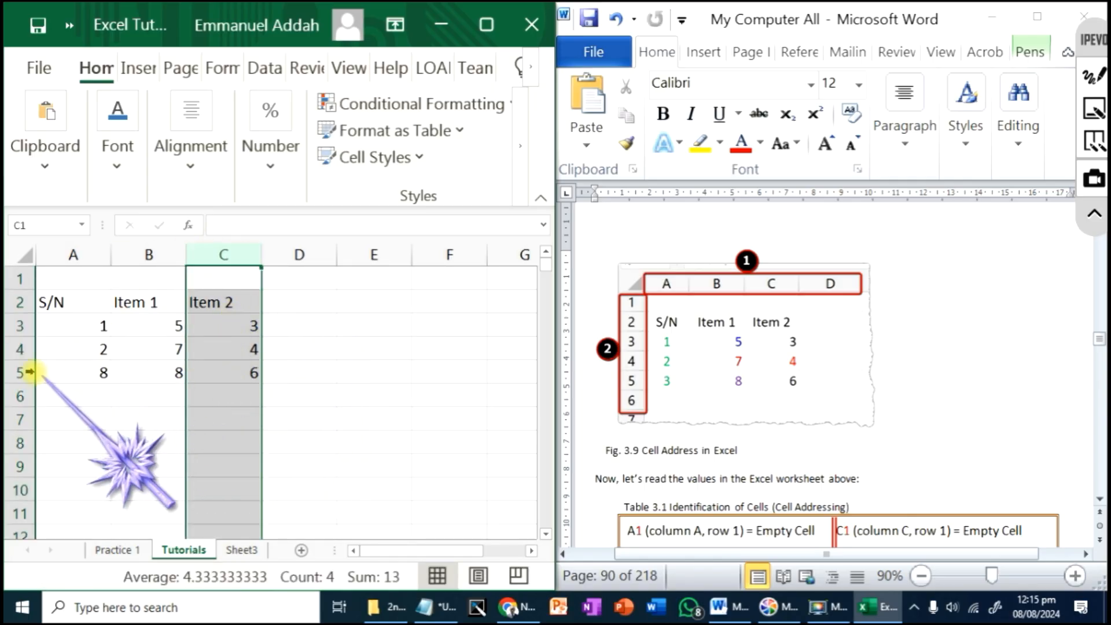
{"action": "left_click", "coordinate": [231, 372]}
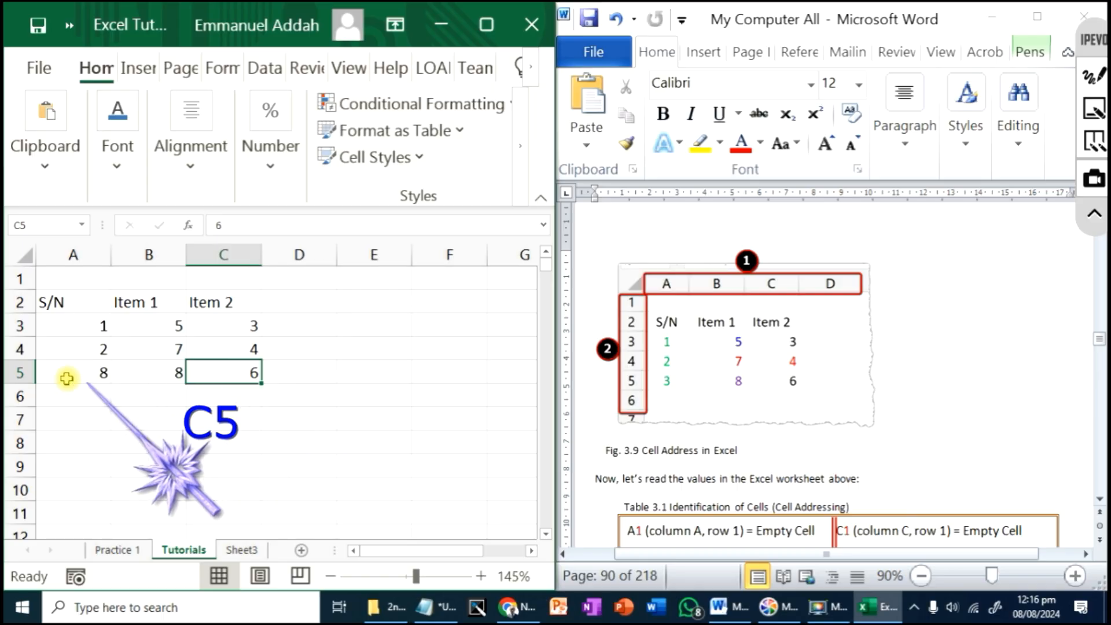
{"action": "left_click", "coordinate": [214, 373]}
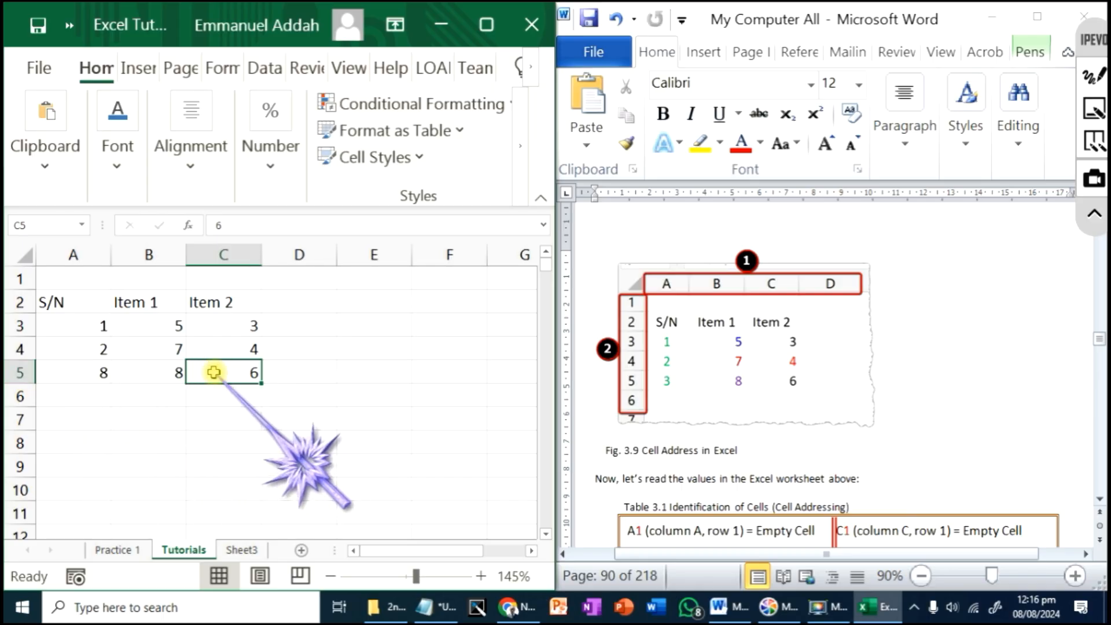
{"action": "left_click", "coordinate": [148, 324]}
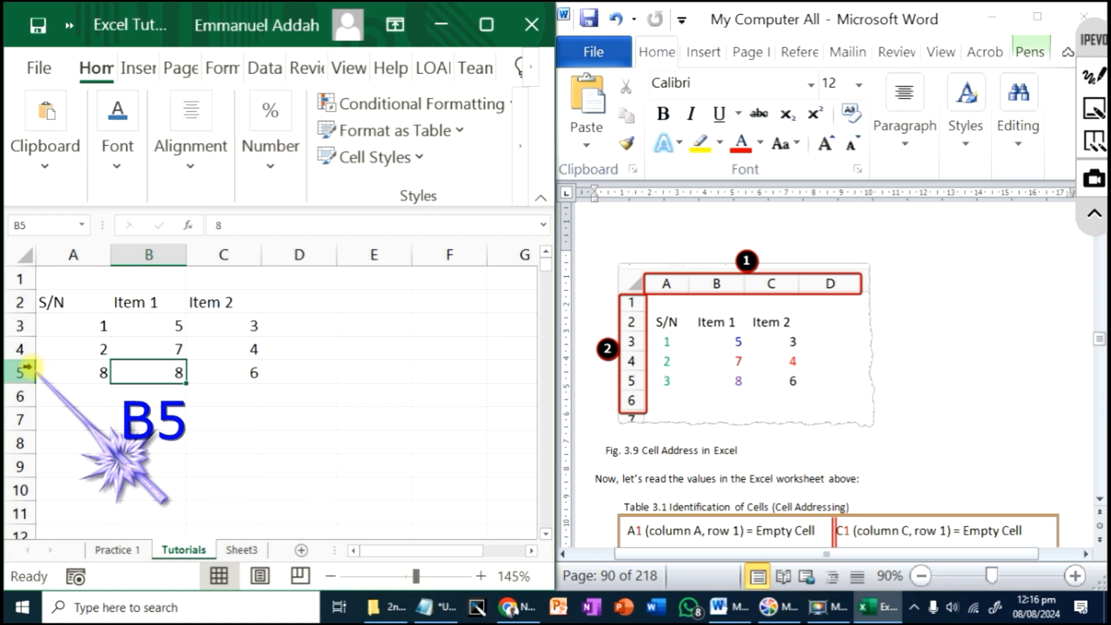
{"action": "left_click", "coordinate": [223, 325]}
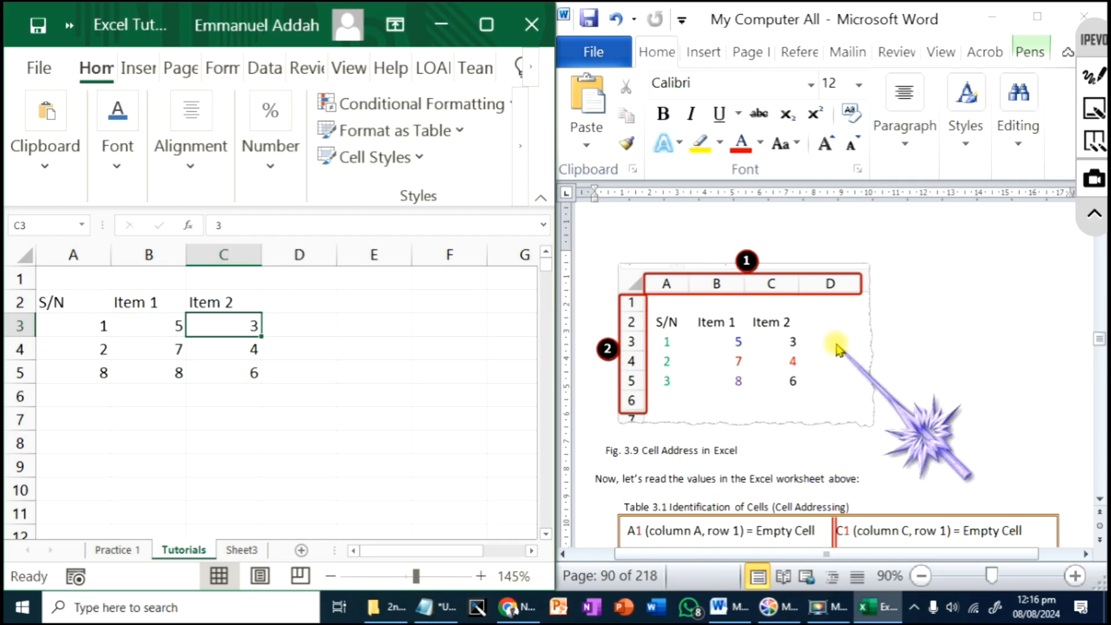
Handwrite "1,048,576 Rows" in red over the area below the table and clear the annotation.
{"action": "mouse_move", "coordinate": [99, 421]}
{"action": "left_mouse_down"}
{"action": "mouse_move", "coordinate": [106, 442]}
{"action": "mouse_move", "coordinate": [154, 454]}
{"action": "mouse_move", "coordinate": [217, 443]}
{"action": "mouse_move", "coordinate": [203, 464]}
{"action": "left_mouse_up"}
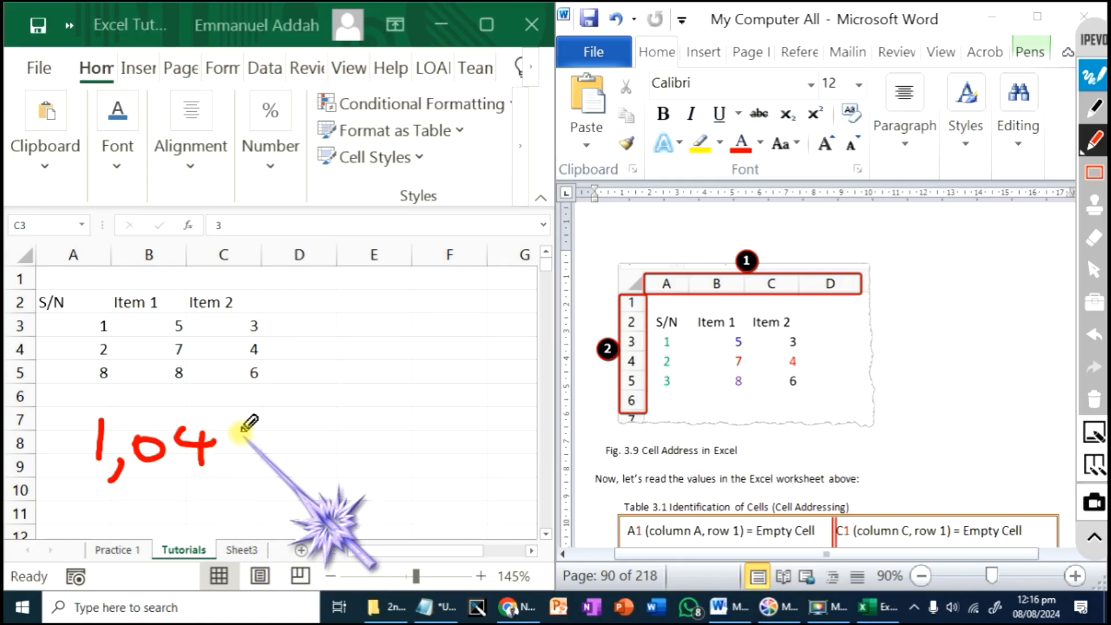
{"action": "mouse_move", "coordinate": [253, 414]}
{"action": "left_mouse_down"}
{"action": "mouse_move", "coordinate": [267, 458]}
{"action": "mouse_move", "coordinate": [299, 427]}
{"action": "mouse_move", "coordinate": [348, 454]}
{"action": "mouse_move", "coordinate": [528, 437]}
{"action": "mouse_move", "coordinate": [481, 458]}
{"action": "left_mouse_up"}
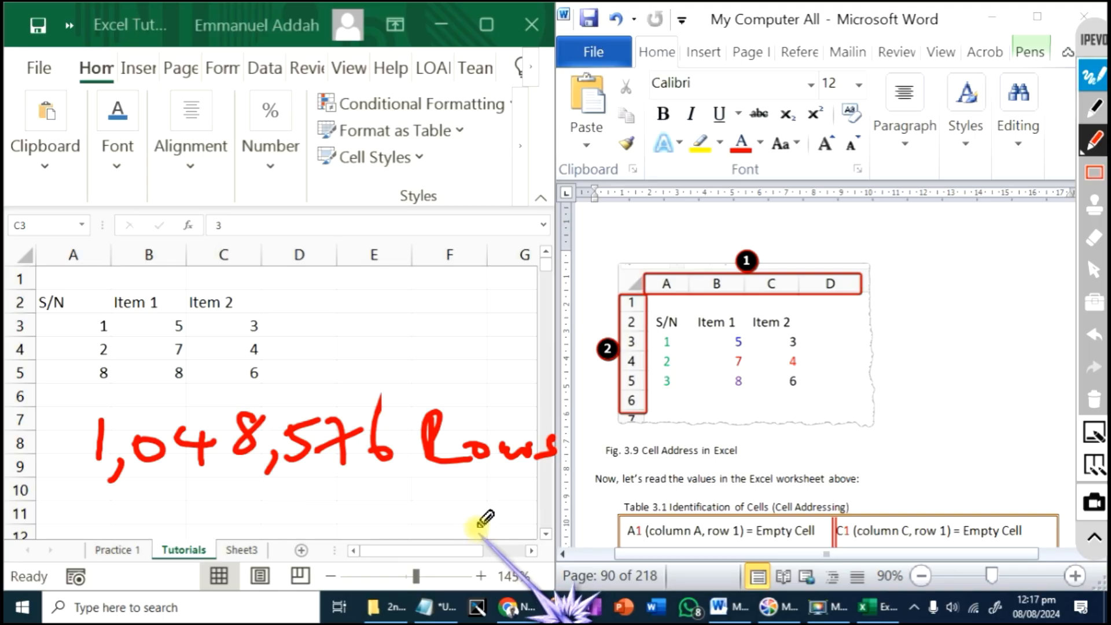
{"action": "key", "text": "Escape"}
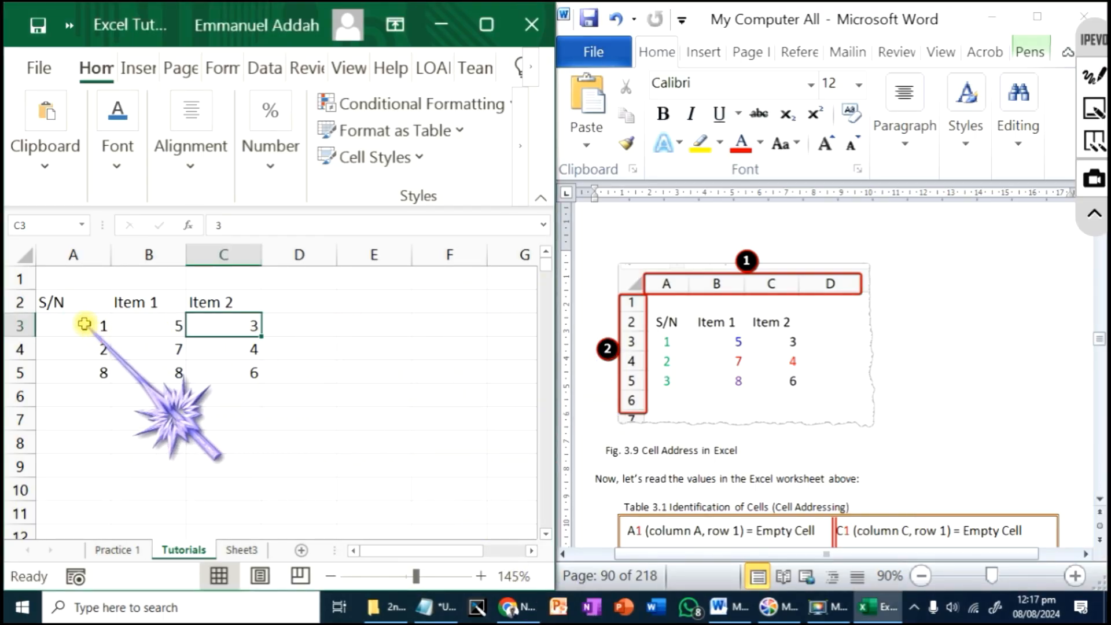
Jump from the S/N header in A2 to the last filled header cell C2 and back to A2.
{"action": "left_click", "coordinate": [81, 304]}
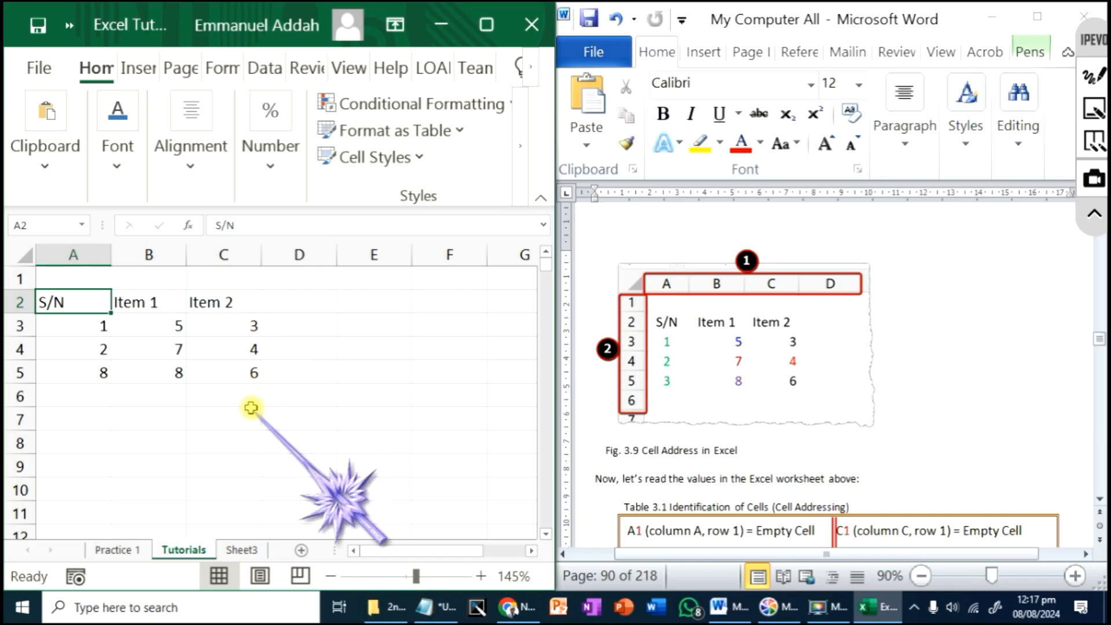
{"action": "key", "text": "ctrl+Right"}
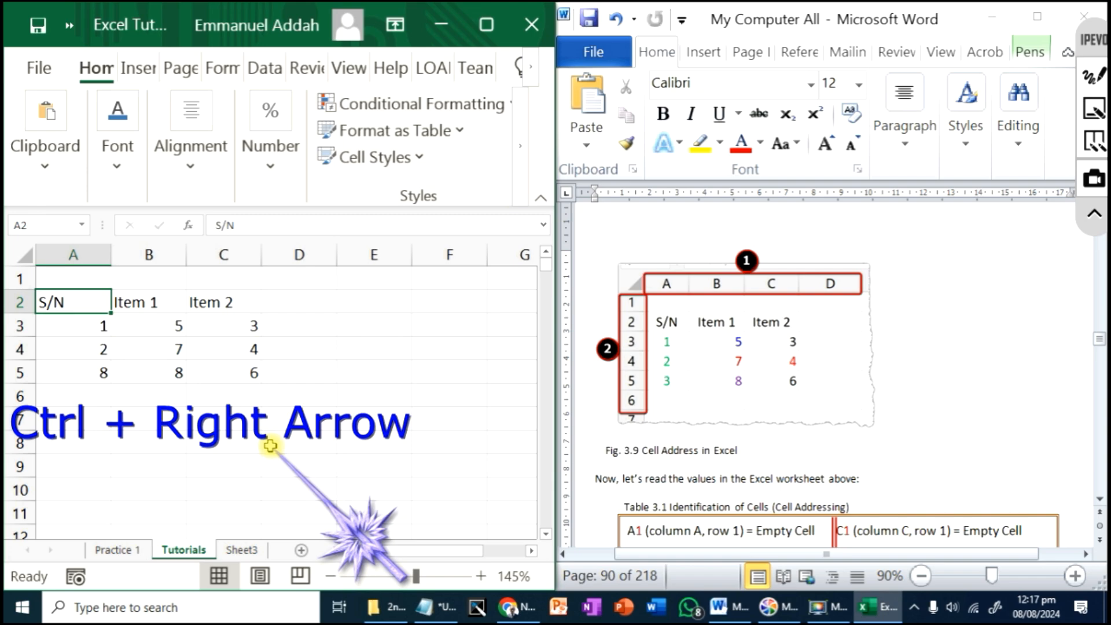
{"action": "key", "text": "ctrl+Right"}
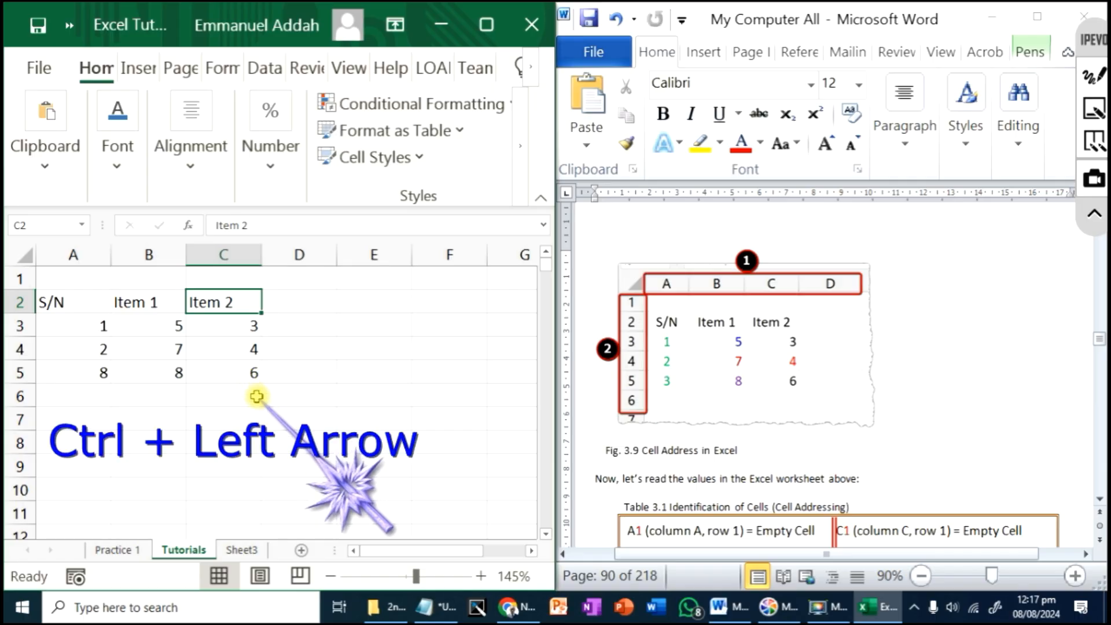
{"action": "key", "text": "ctrl+Left"}
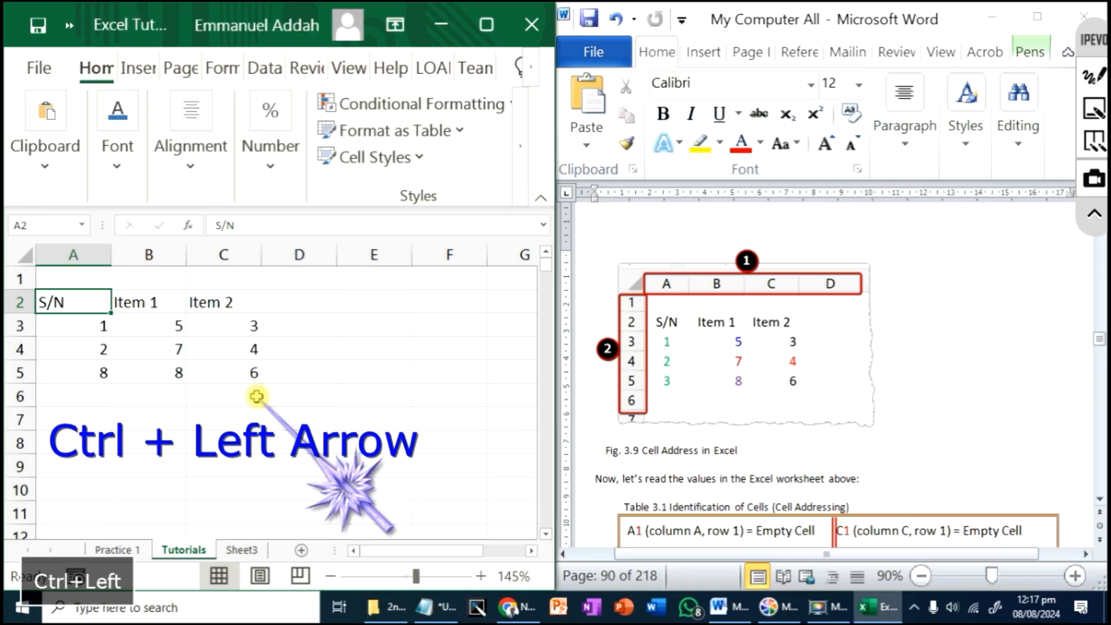